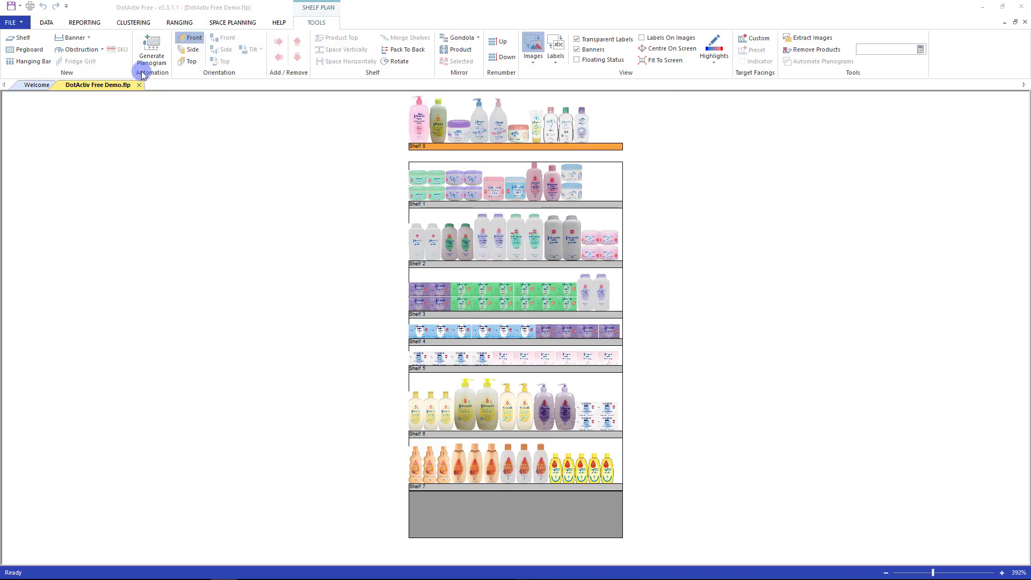
# Step: Open the Report Builder from Custom Report and create a new blank template
pyautogui.click(84, 23)
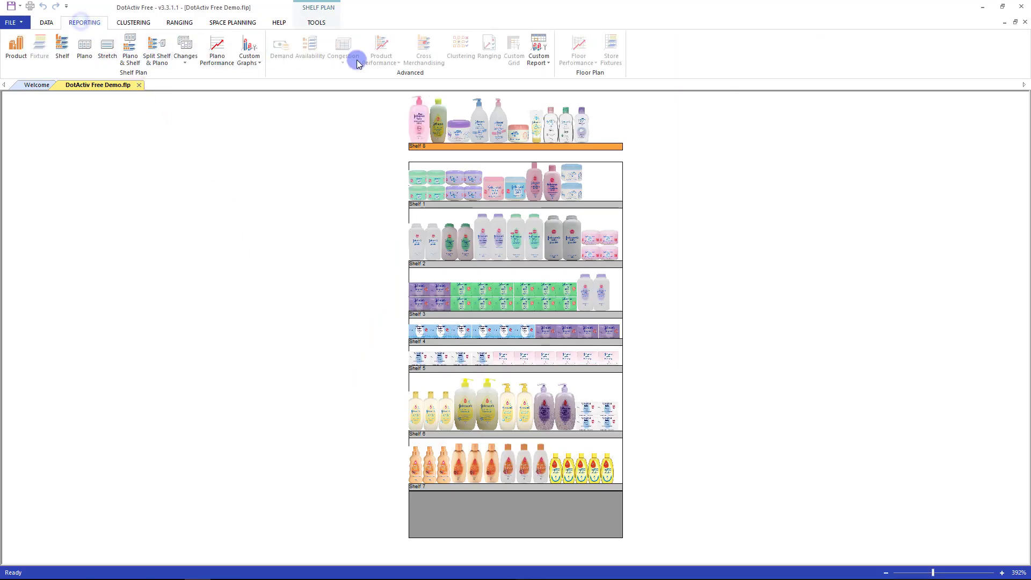
pyautogui.click(549, 62)
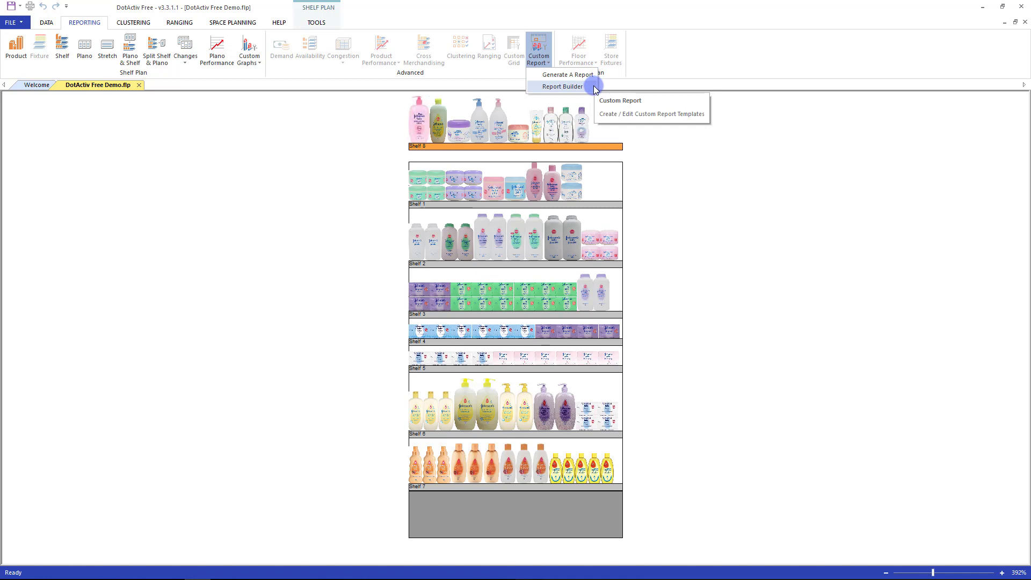
pyautogui.click(565, 84)
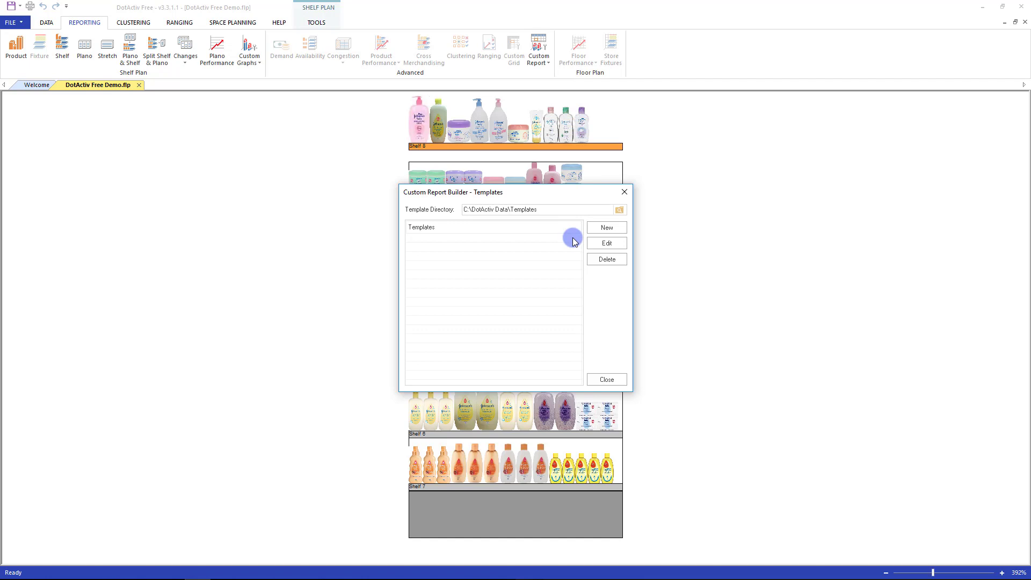
pyautogui.click(605, 227)
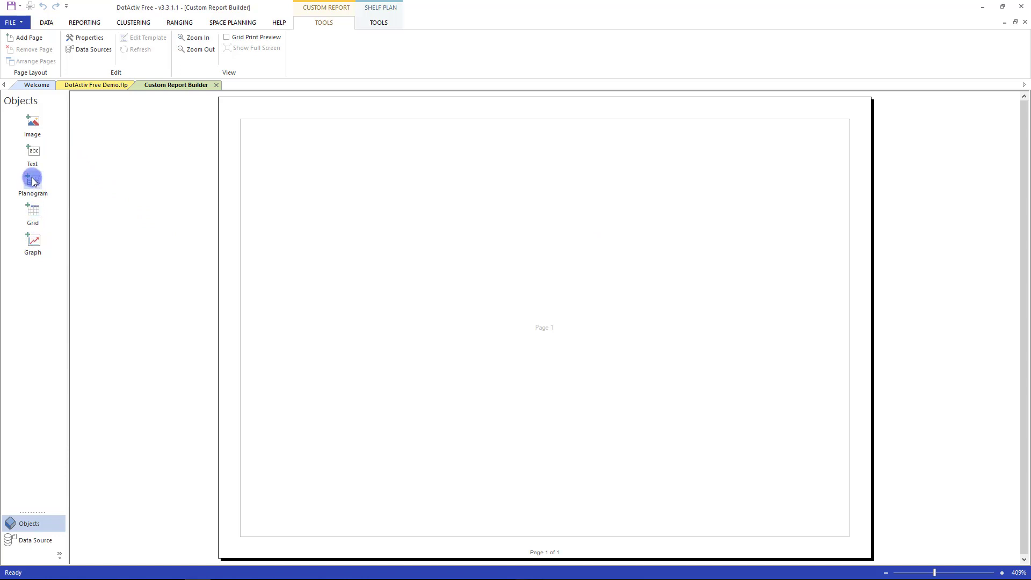
# Step: Drop a Planogram object named Demo onto the page and check its empty data source list
pyautogui.moveTo(32, 181); pyautogui.dragTo(462, 259)
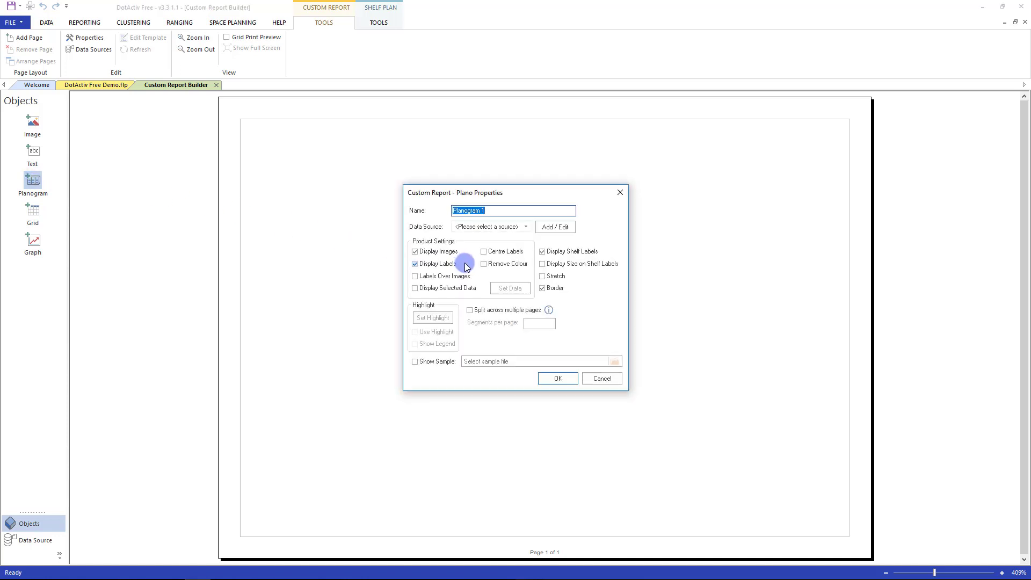
pyautogui.write('Demo')
pyautogui.click(502, 227)
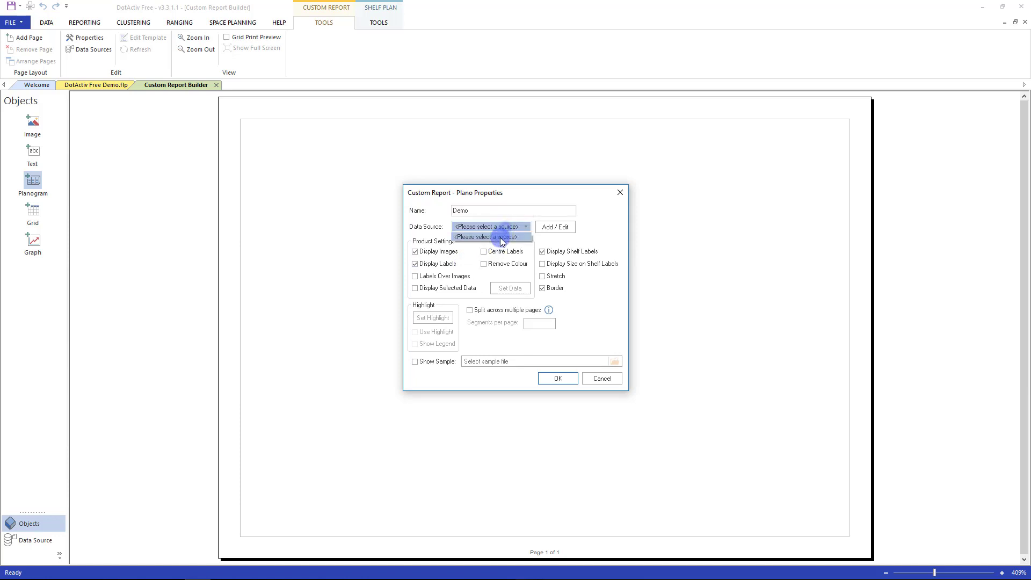
pyautogui.click(554, 229)
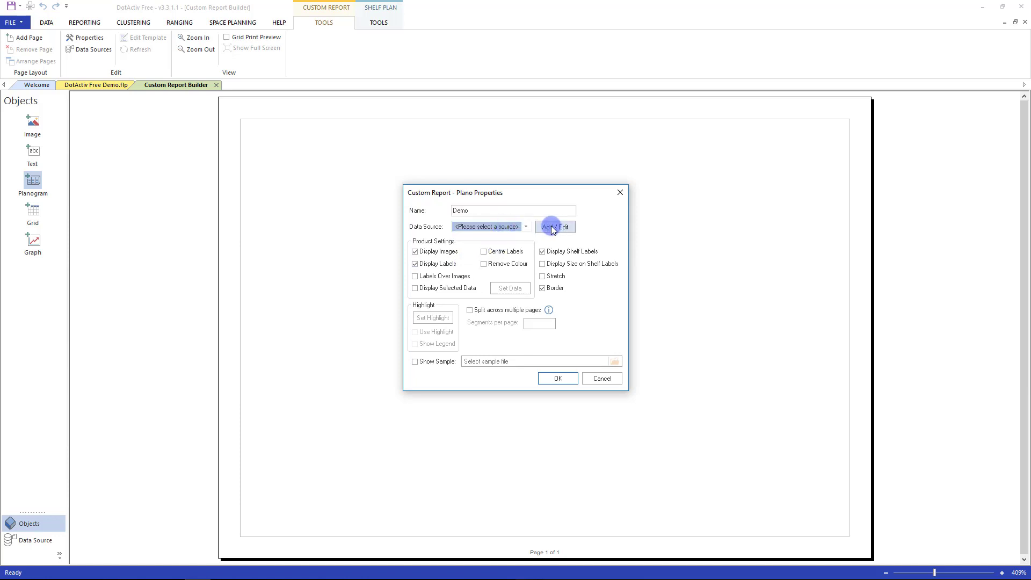
# Step: Create a Planogram data source from DotActiv Free Demo.flp and enable Show Sample for Demo
pyautogui.click(558, 229)
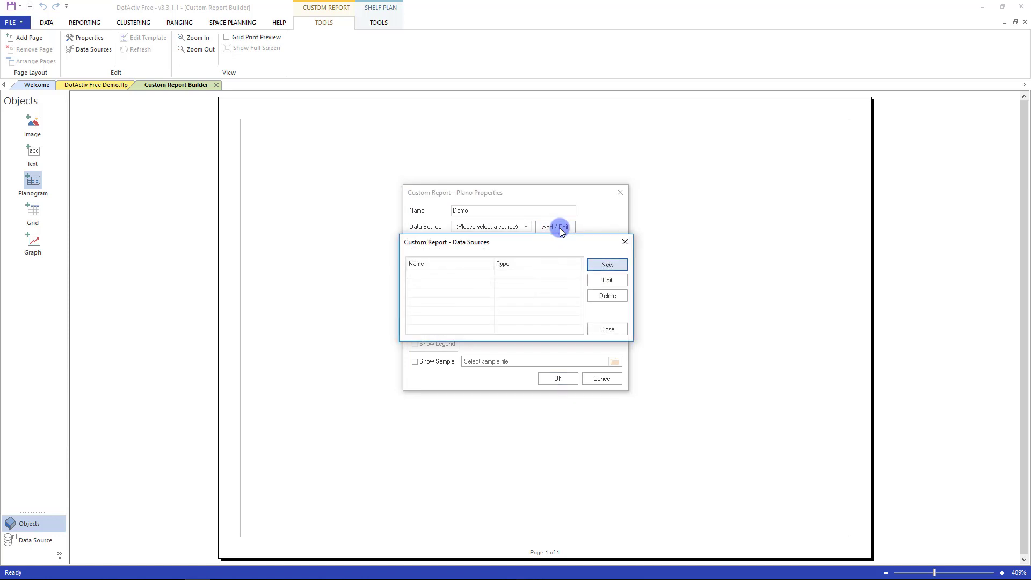
pyautogui.click(606, 266)
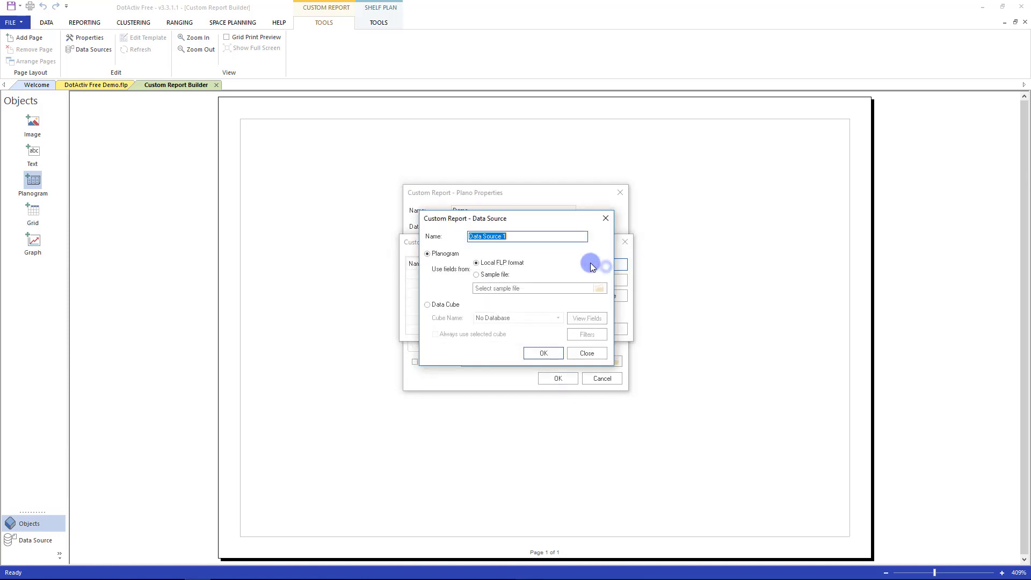
pyautogui.write('Planogram')
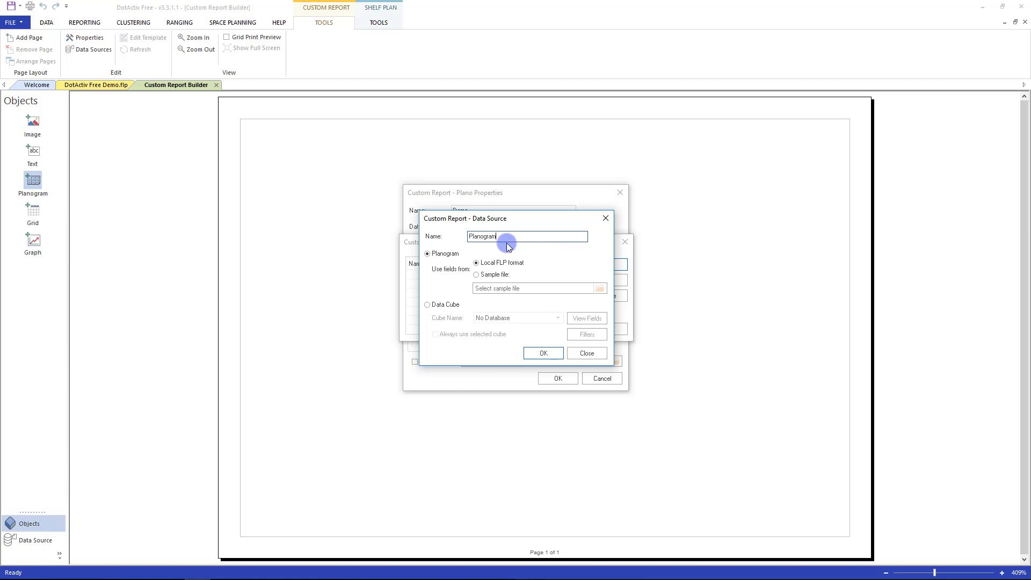
pyautogui.click(476, 274)
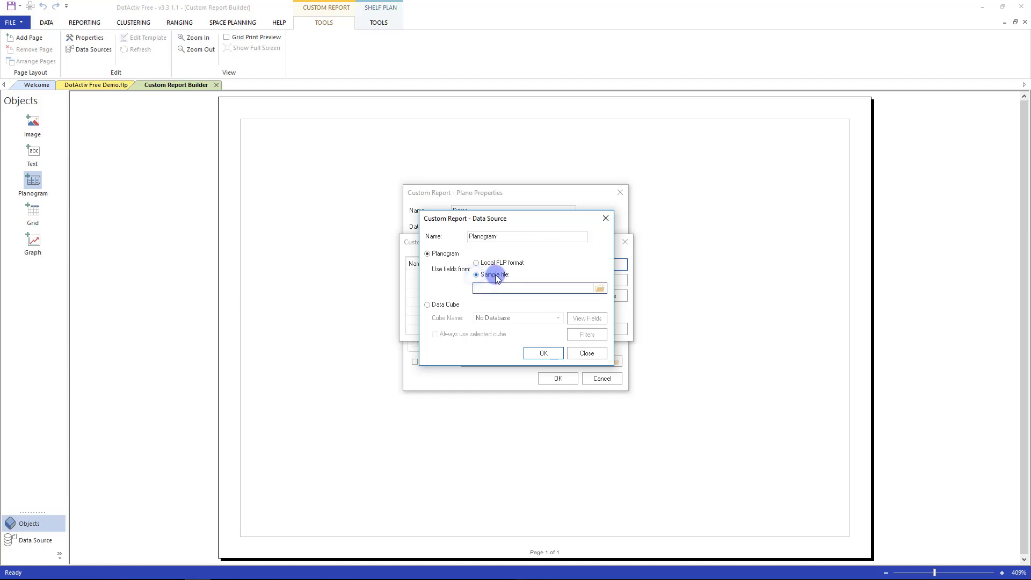
pyautogui.click(599, 291)
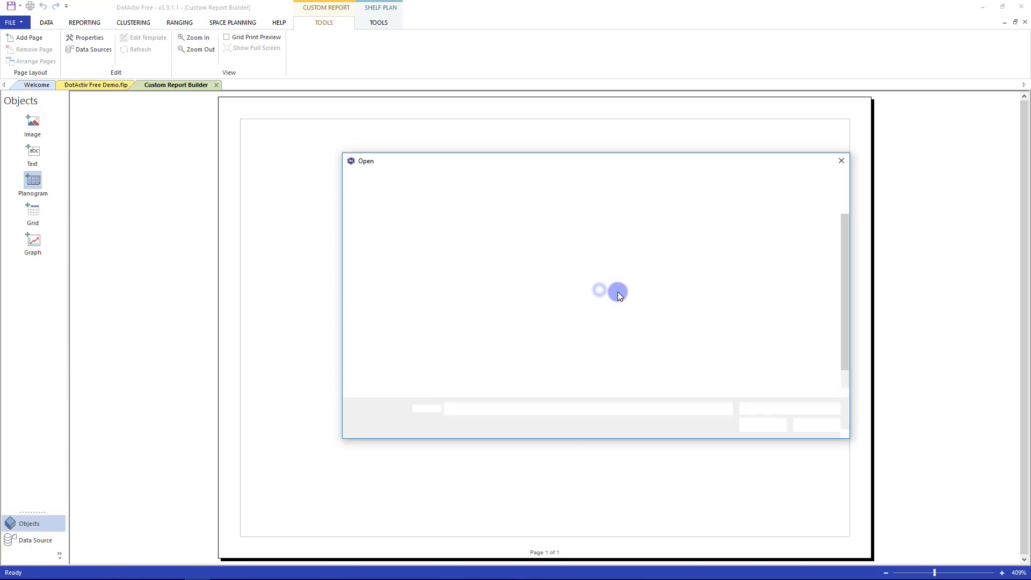
pyautogui.click(636, 347)
pyautogui.click(763, 425)
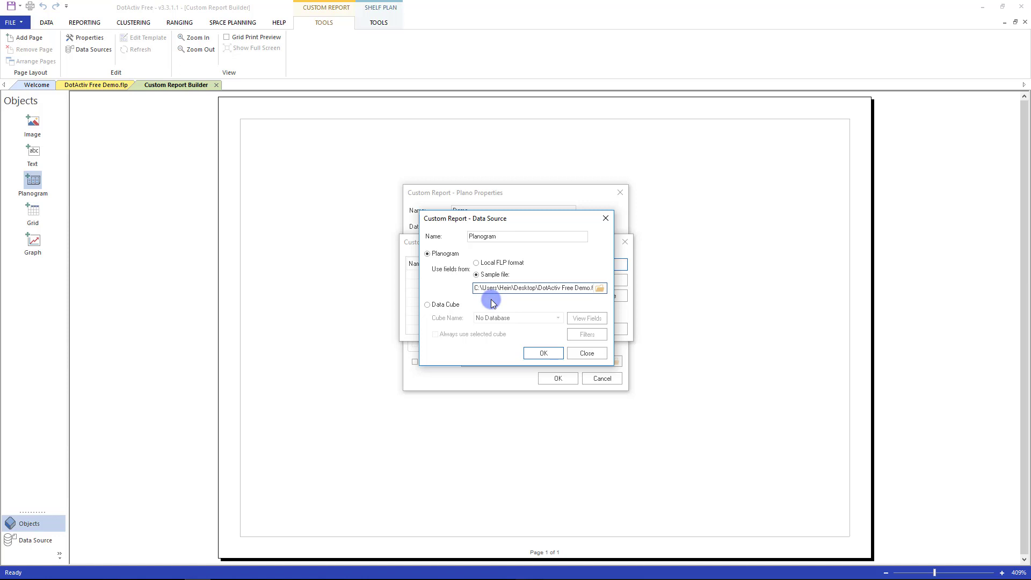
pyautogui.click(542, 353)
pyautogui.click(596, 331)
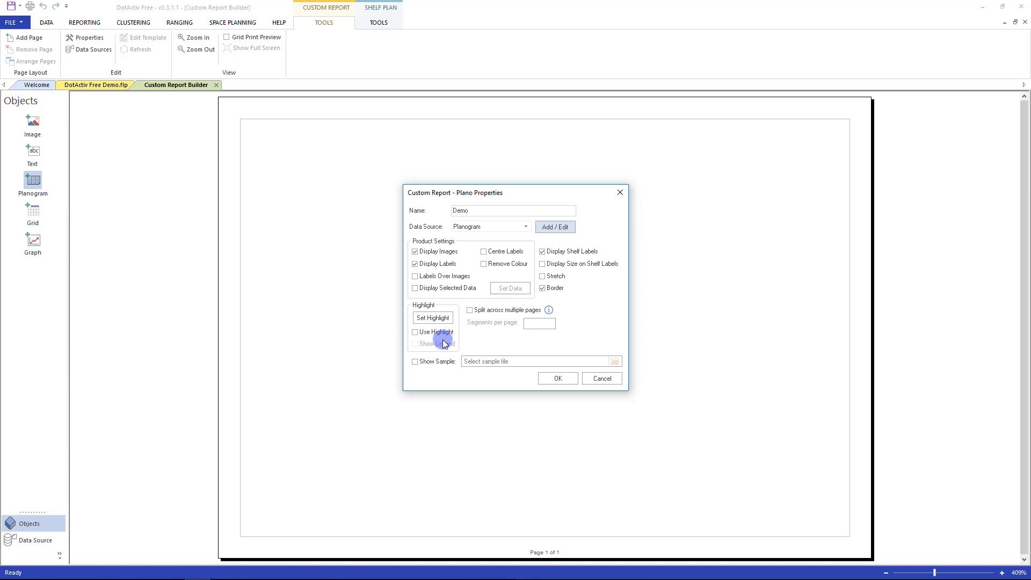
pyautogui.click(415, 362)
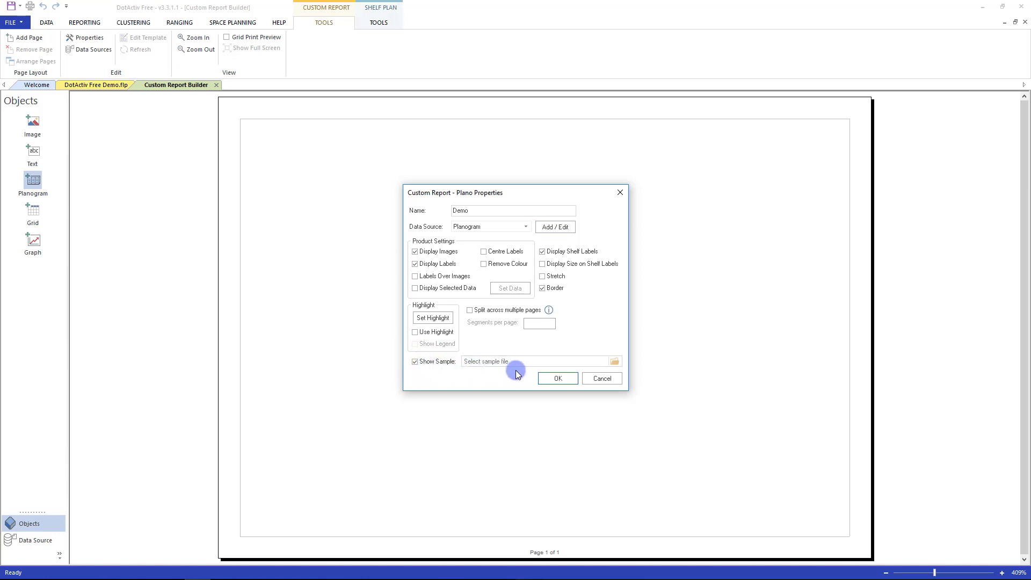
# Step: Move the Demo planogram lower on the page and fit it to all margins
pyautogui.click(558, 377)
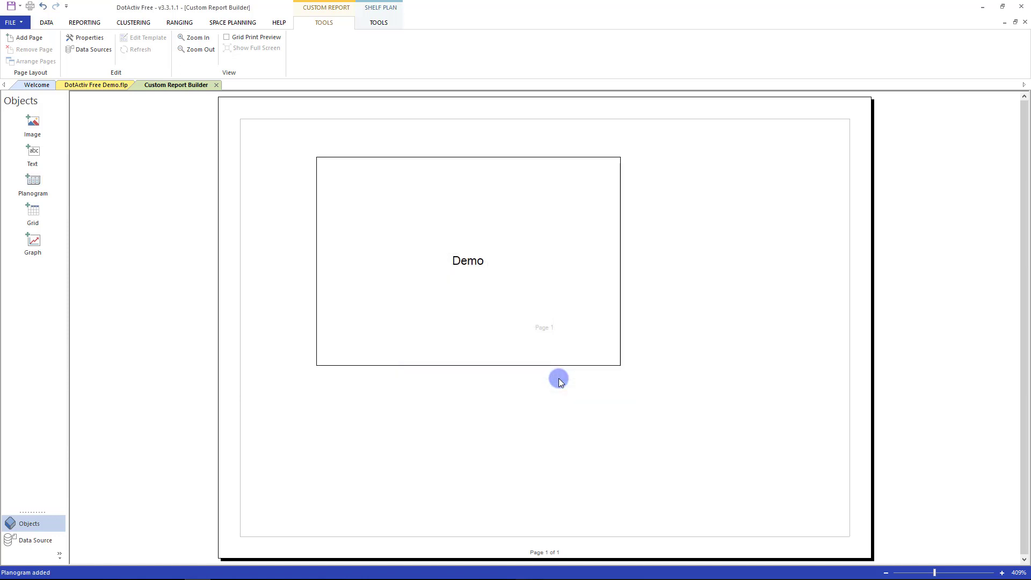
pyautogui.click(556, 291)
pyautogui.moveTo(511, 244)
pyautogui.mouseDown()
pyautogui.moveTo(473, 349)
pyautogui.moveTo(595, 305)
pyautogui.mouseUp()
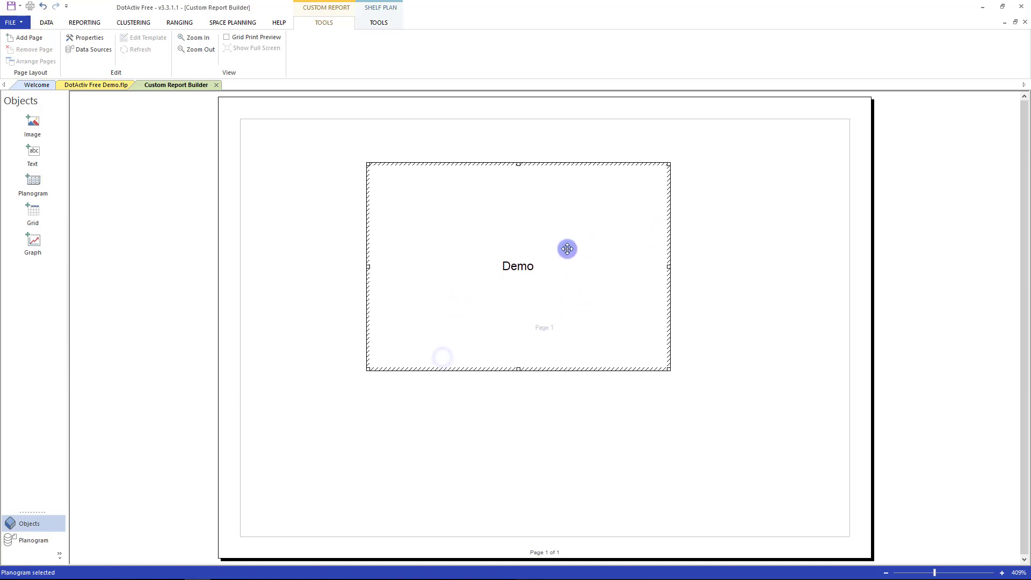
pyautogui.rightClick(595, 305)
pyautogui.moveTo(645, 377)
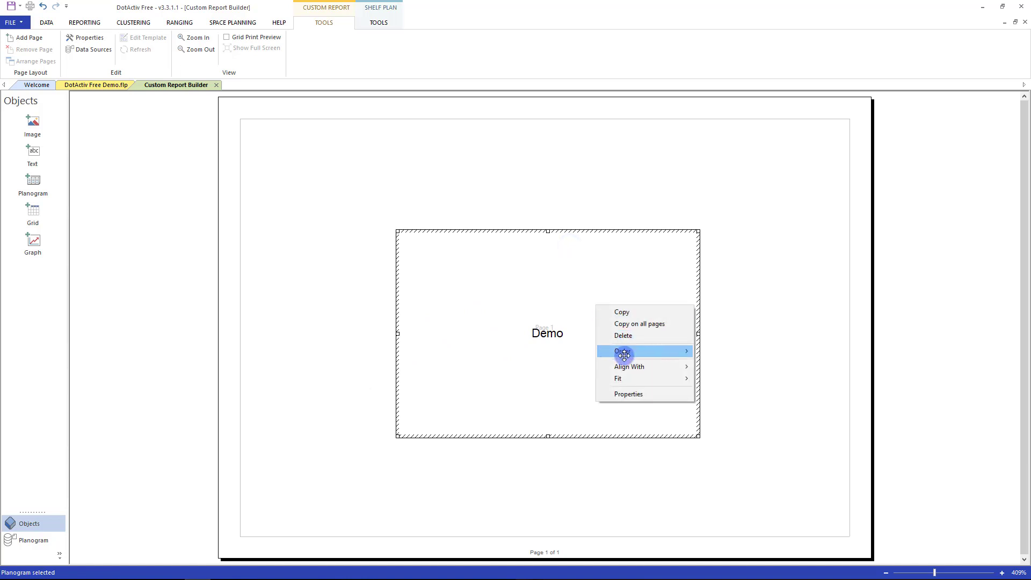
pyautogui.click(713, 379)
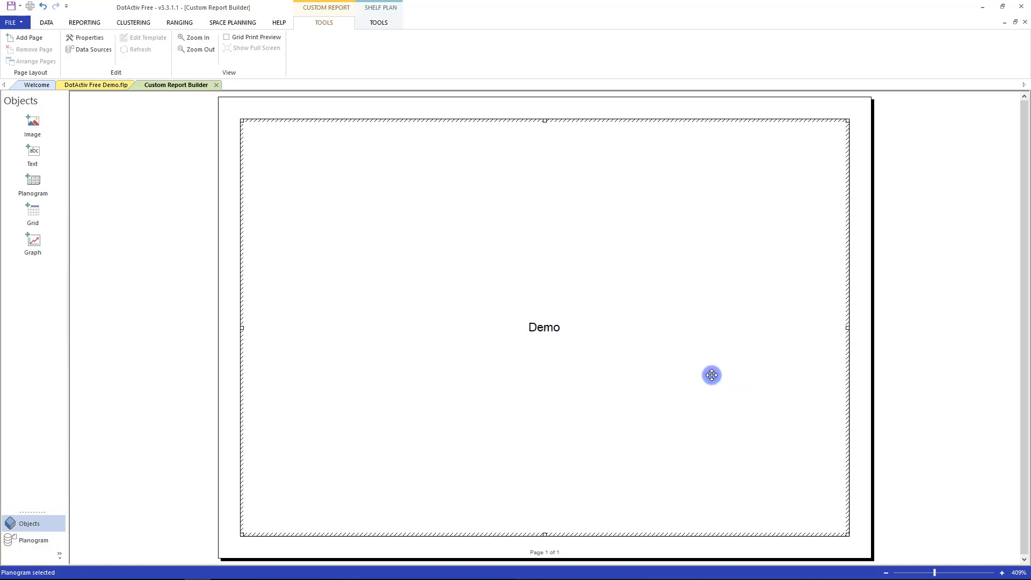
# Step: Add a Header text object showing the Planogram source's Planogram Name field
pyautogui.click(34, 151)
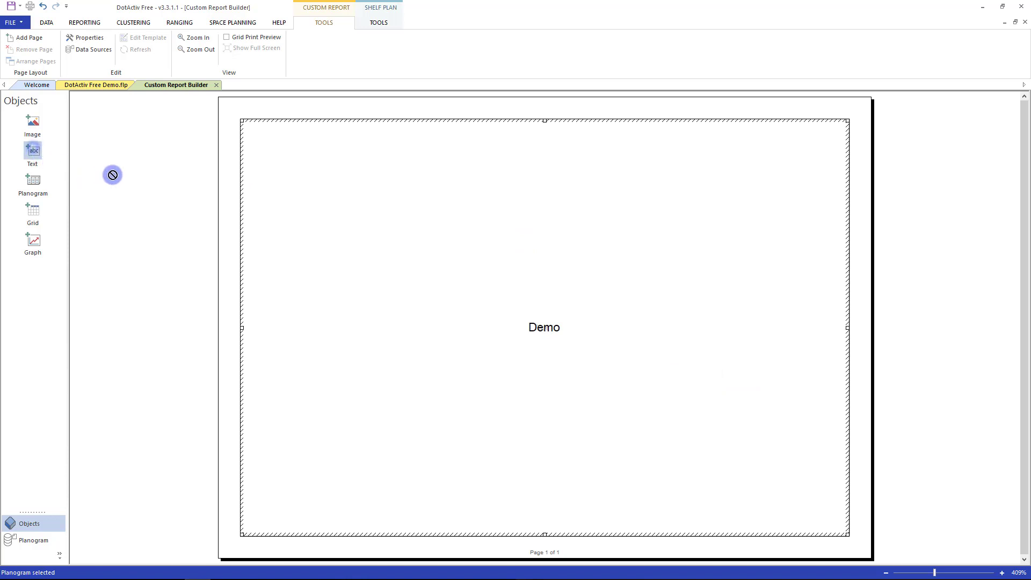
pyautogui.click(520, 161)
pyautogui.moveTo(492, 202); pyautogui.dragTo(423, 201)
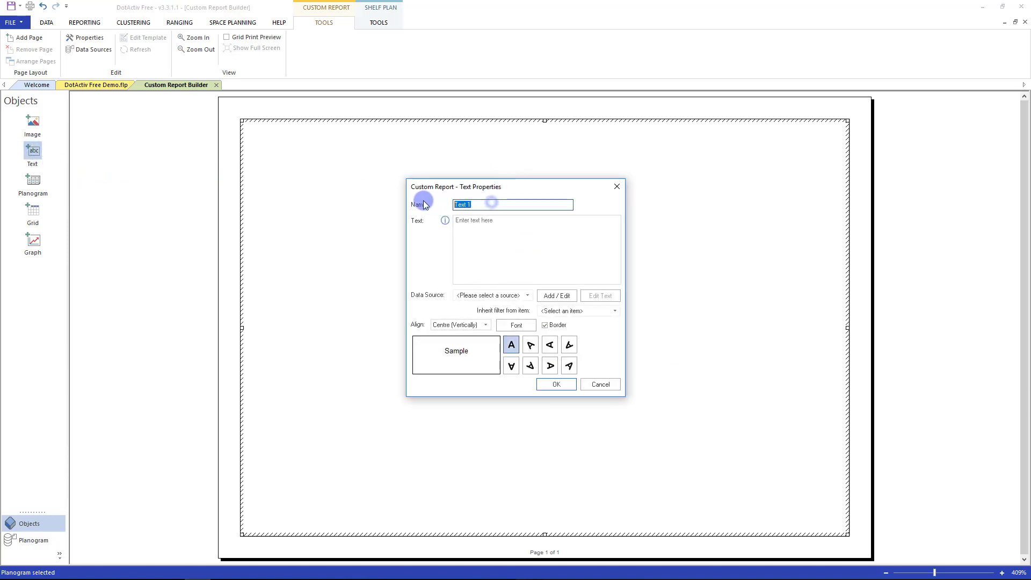
pyautogui.write('Header')
pyautogui.click(470, 218)
pyautogui.click(492, 221)
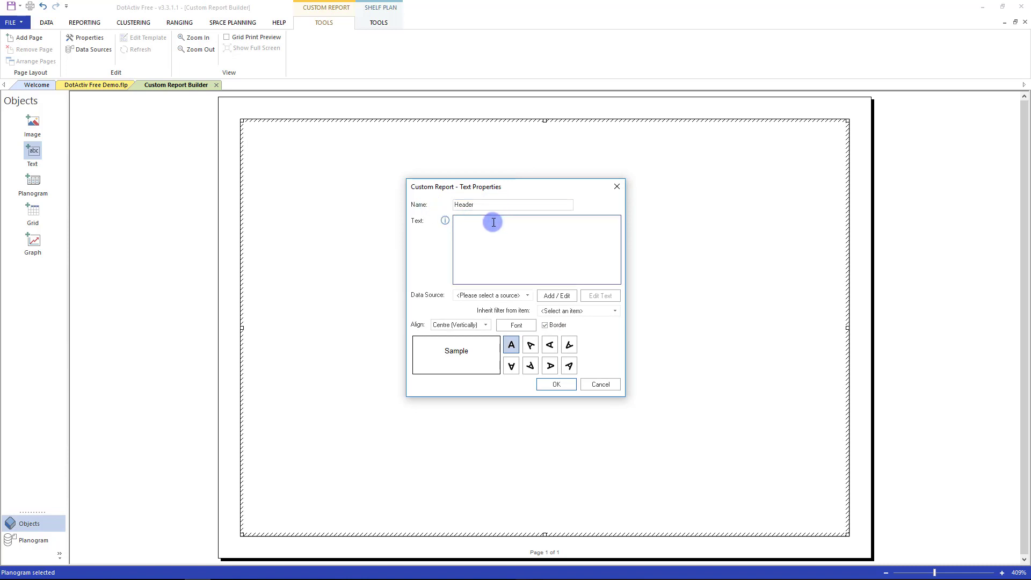
pyautogui.click(528, 295)
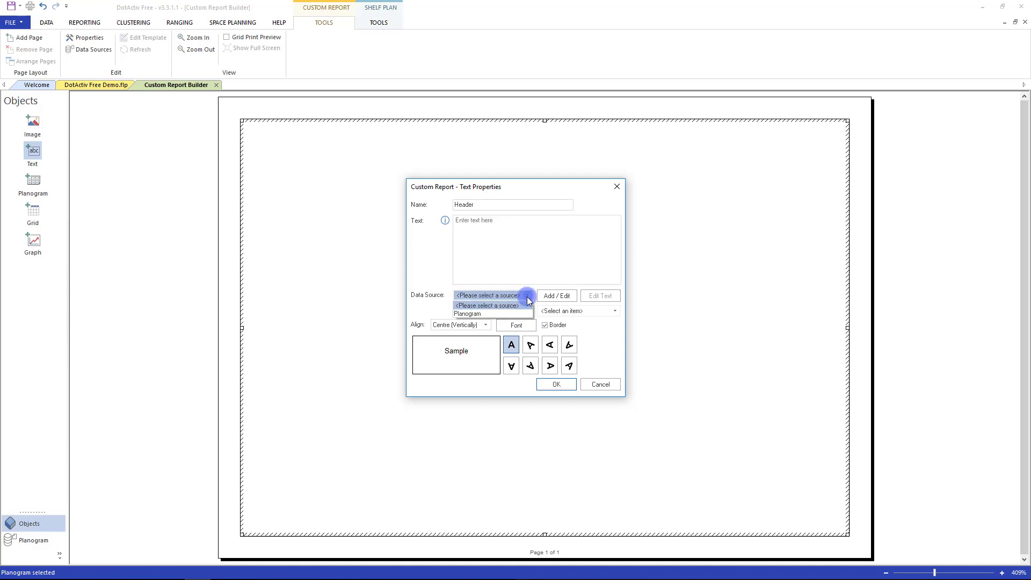
pyautogui.click(486, 312)
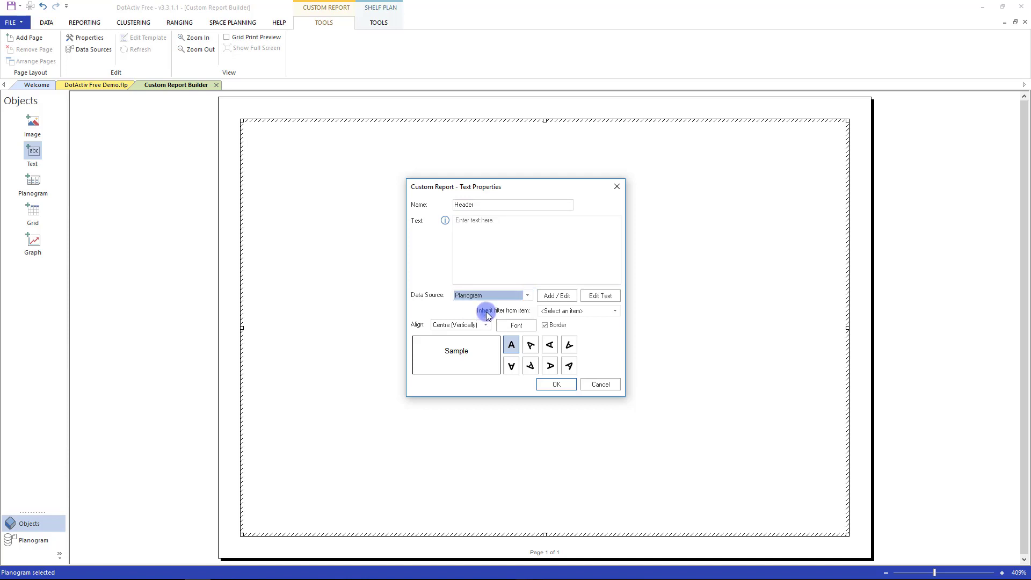
pyautogui.click(592, 296)
pyautogui.click(465, 195)
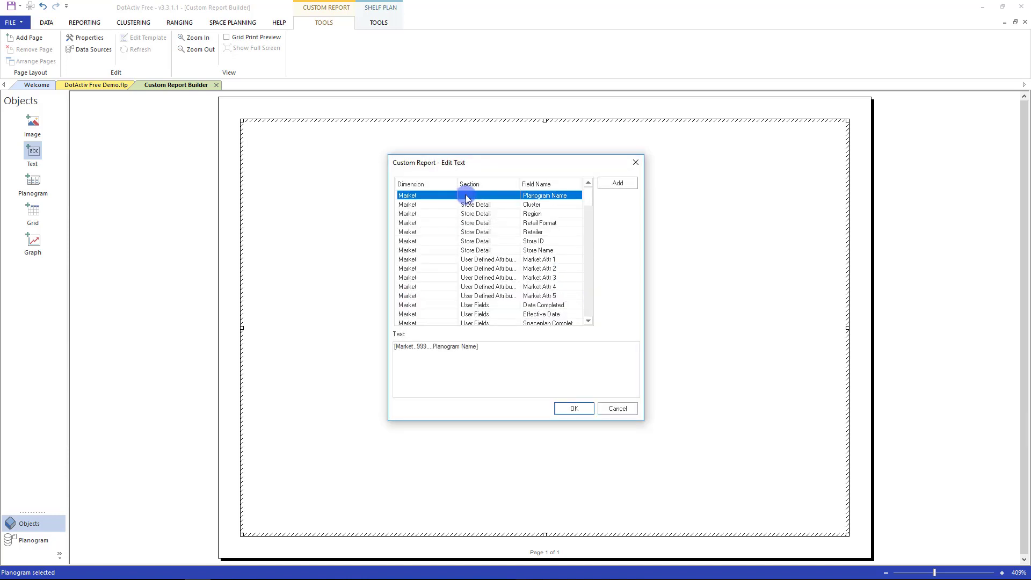
pyautogui.click(564, 408)
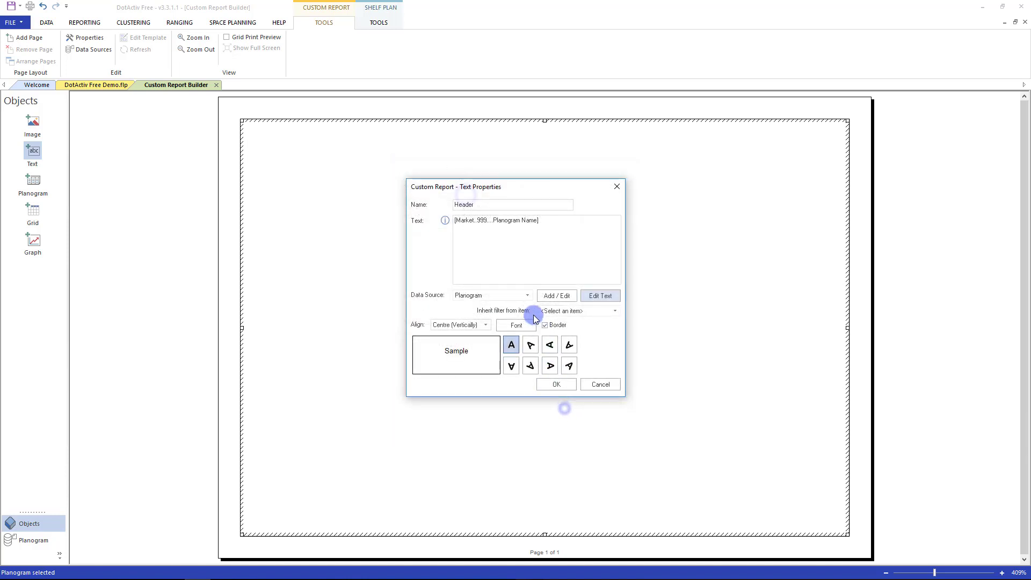
pyautogui.click(557, 384)
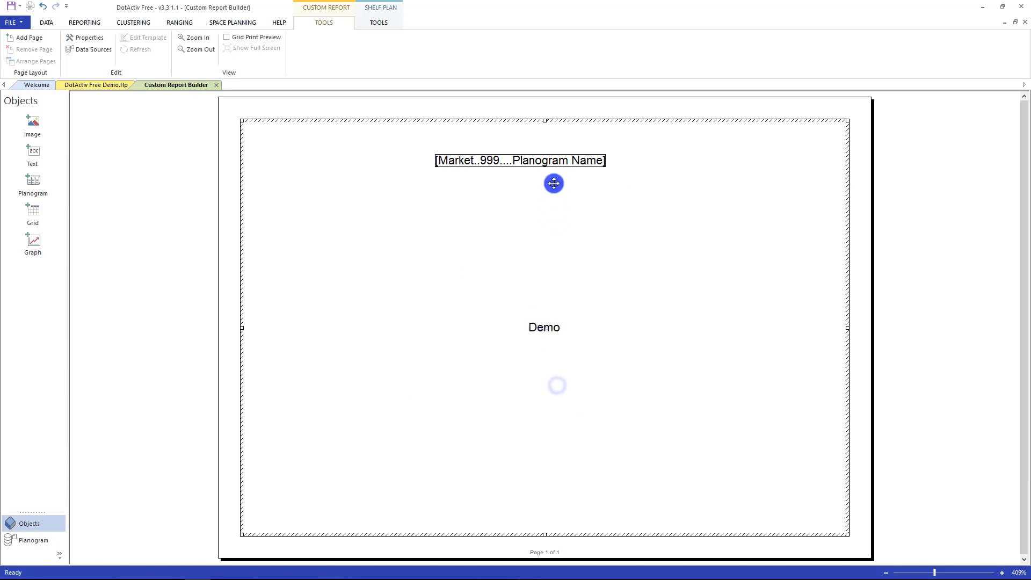
# Step: Fit the header title to the page edges and centre it horizontally at the top
pyautogui.moveTo(553, 175); pyautogui.dragTo(561, 166)
pyautogui.rightClick(594, 152)
pyautogui.moveTo(636, 227)
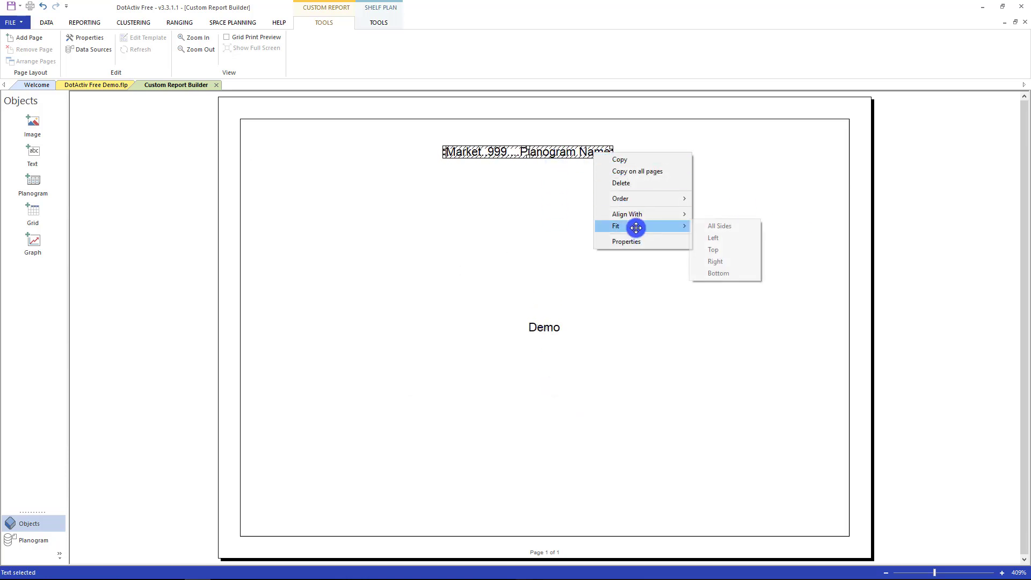
pyautogui.click(717, 226)
pyautogui.moveTo(524, 138); pyautogui.dragTo(621, 138)
pyautogui.rightClick(622, 140)
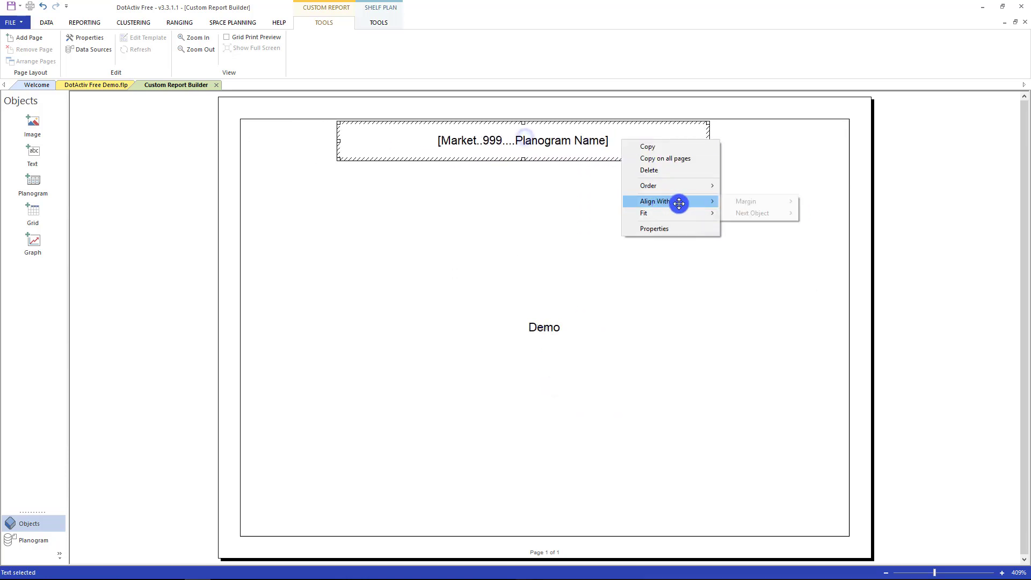
pyautogui.click(840, 246)
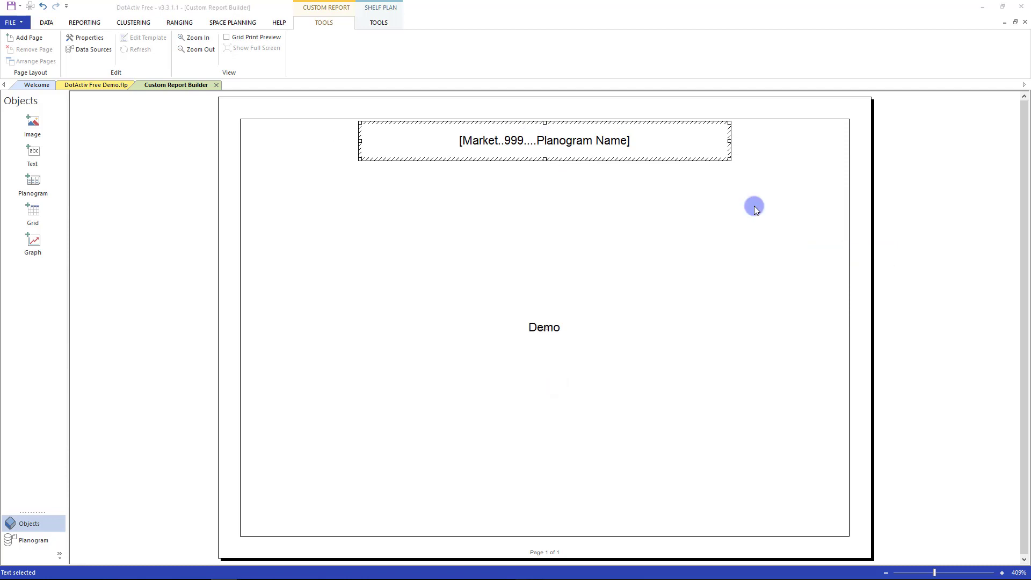
# Step: Add page 2 with a Sales and Units graph that uses the Planogram data source
pyautogui.click(33, 38)
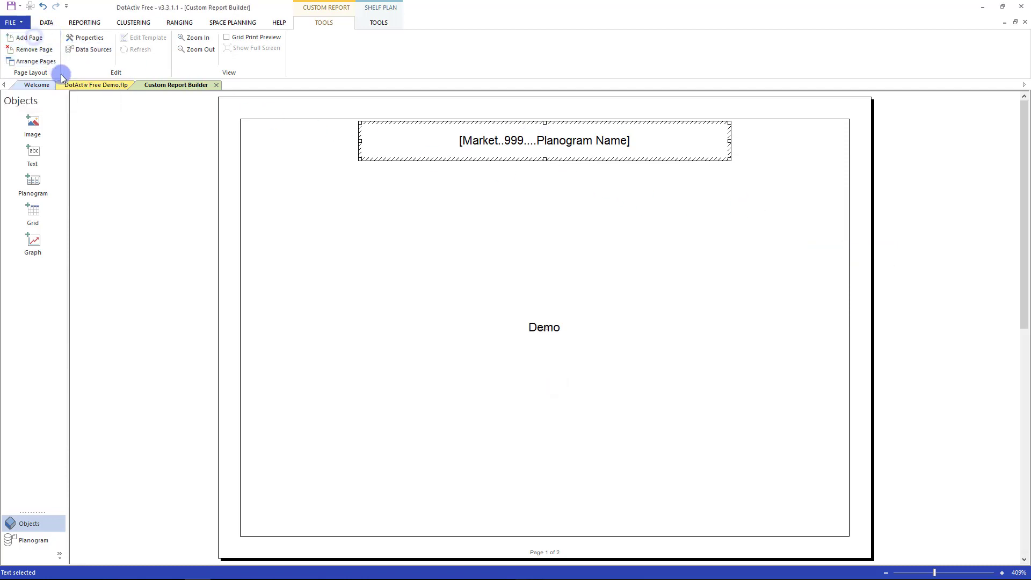
pyautogui.scroll(-2, 200, 218)
pyautogui.scroll(-2, 199, 226)
pyautogui.scroll(-2, 196, 226)
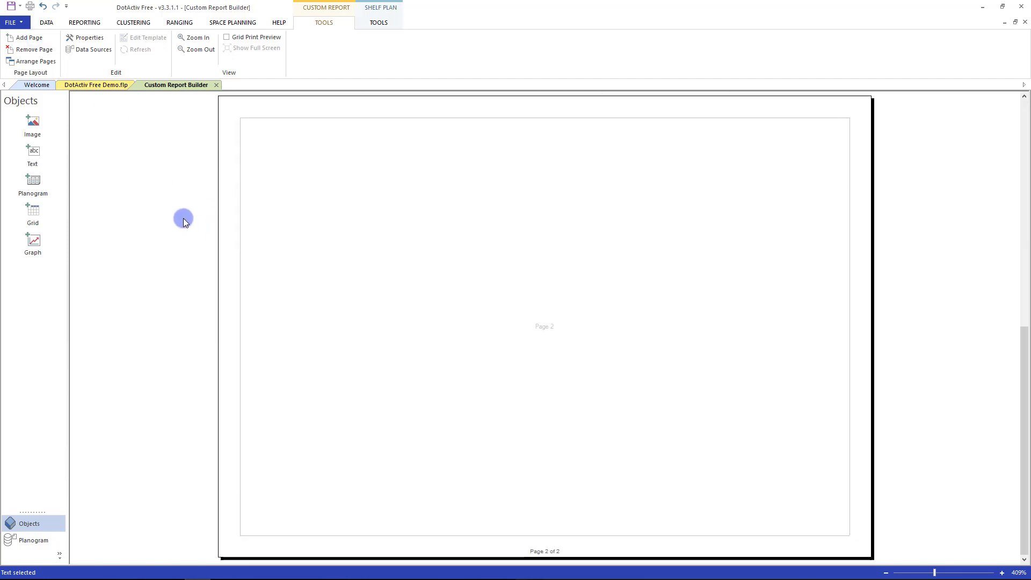
pyautogui.click(33, 243)
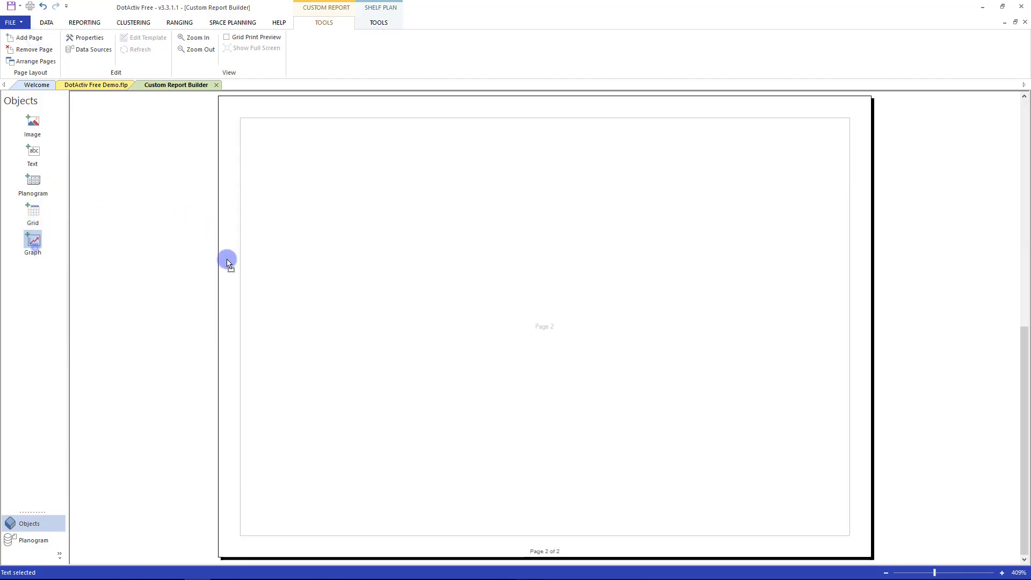
pyautogui.click(427, 237)
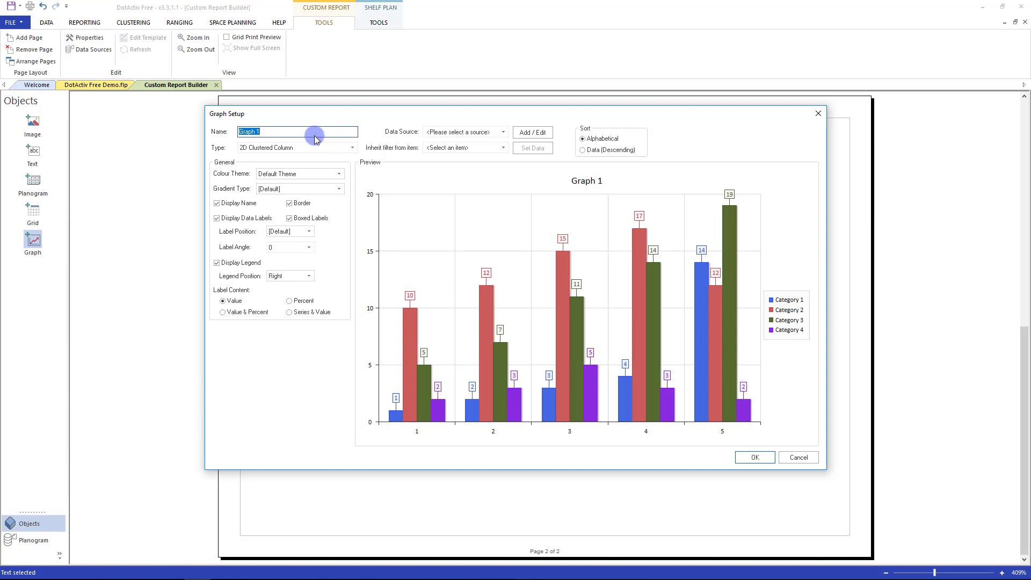
pyautogui.write('Sales and Units')
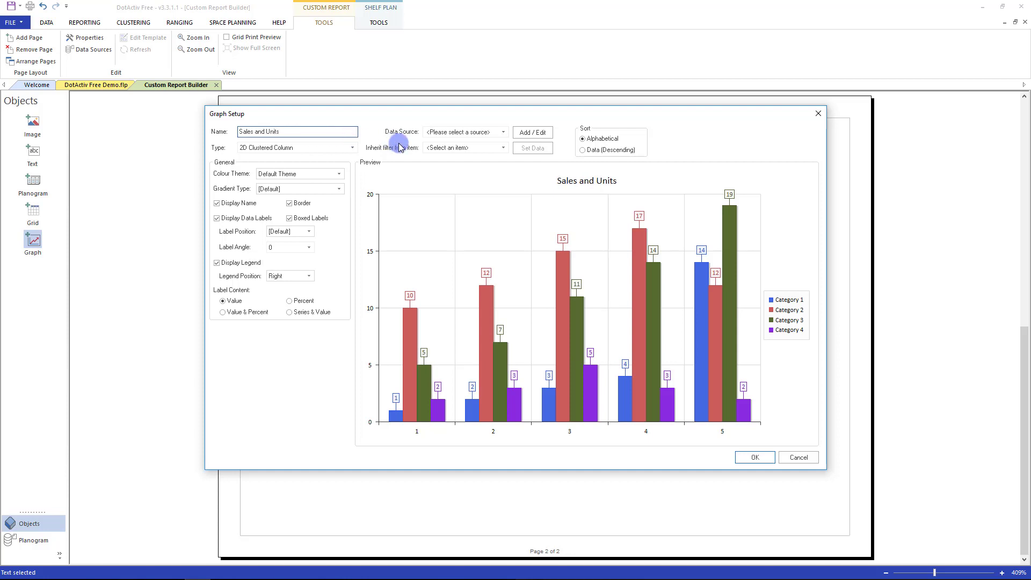
pyautogui.click(457, 132)
pyautogui.click(457, 153)
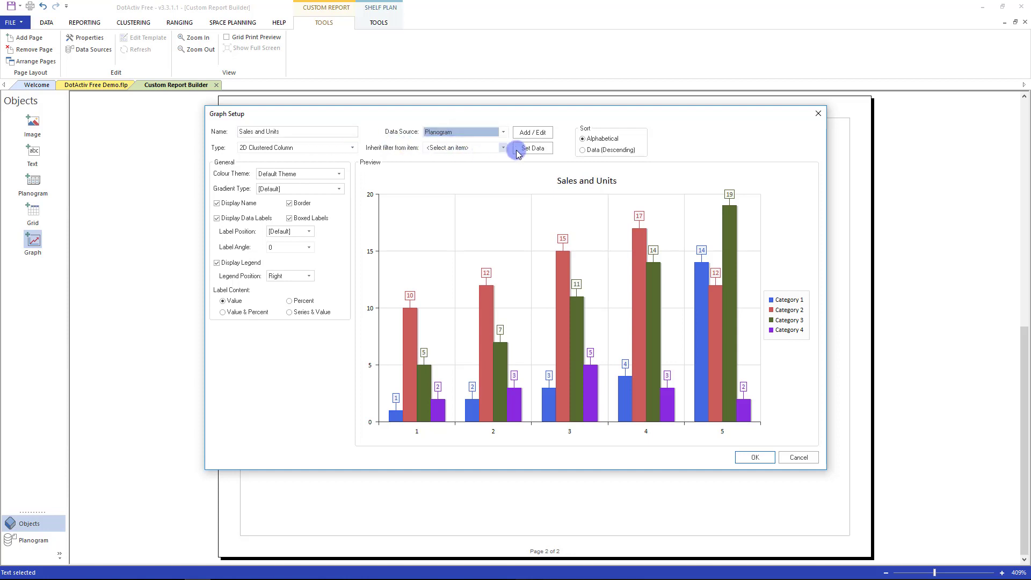
pyautogui.click(532, 148)
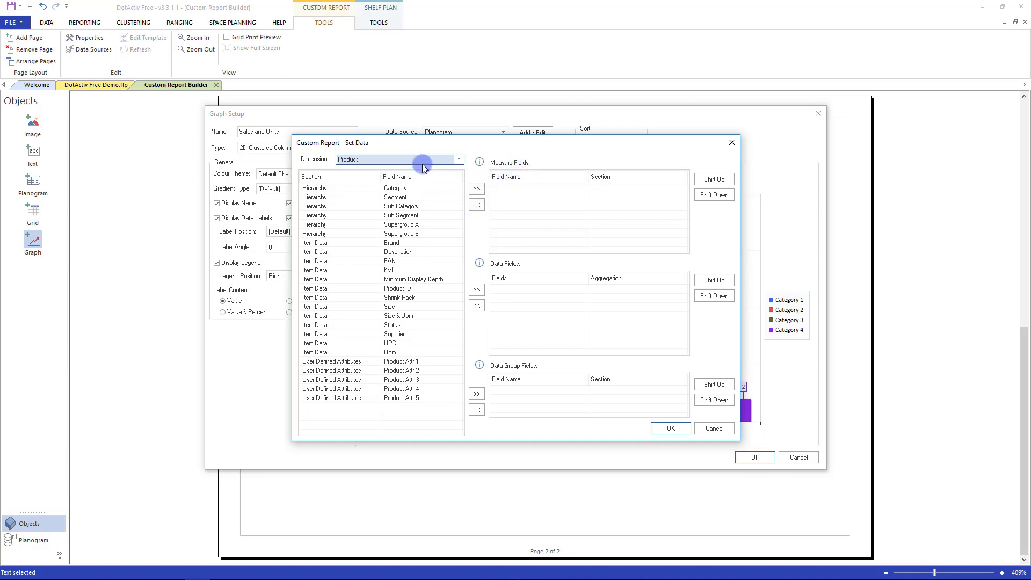
# Step: Add Supergroup A, Supergroup B, Category, Sub Category and Brand as measure fields
pyautogui.moveTo(407, 224); pyautogui.dragTo(551, 190)
pyautogui.moveTo(409, 233); pyautogui.dragTo(515, 209)
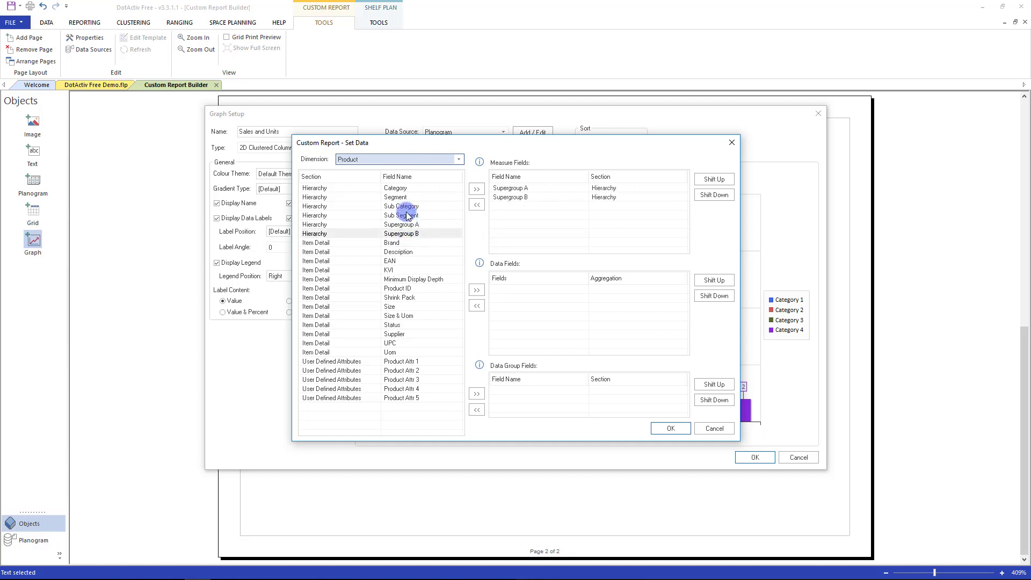
pyautogui.moveTo(395, 188); pyautogui.dragTo(504, 222)
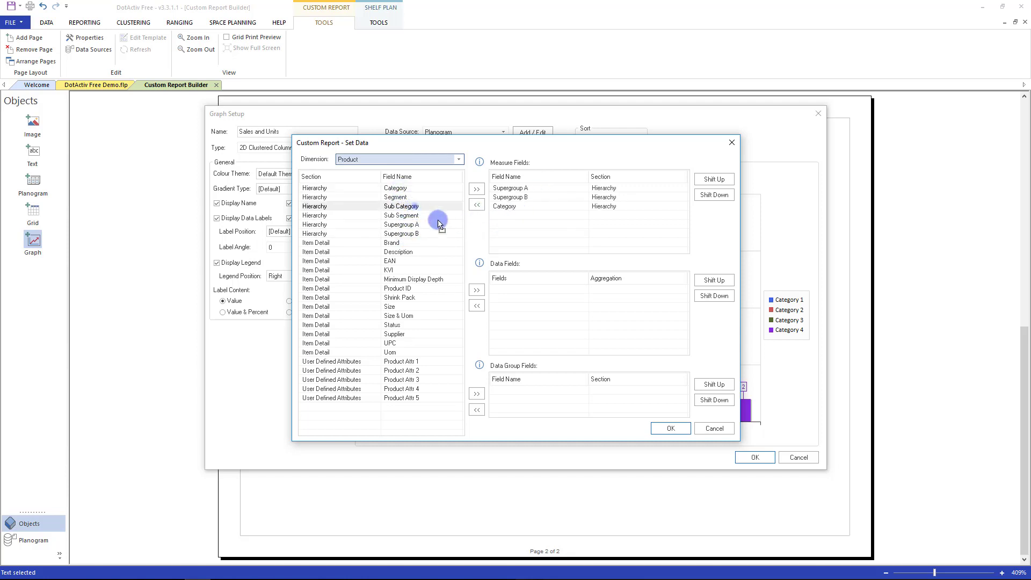
pyautogui.moveTo(429, 210); pyautogui.dragTo(524, 232)
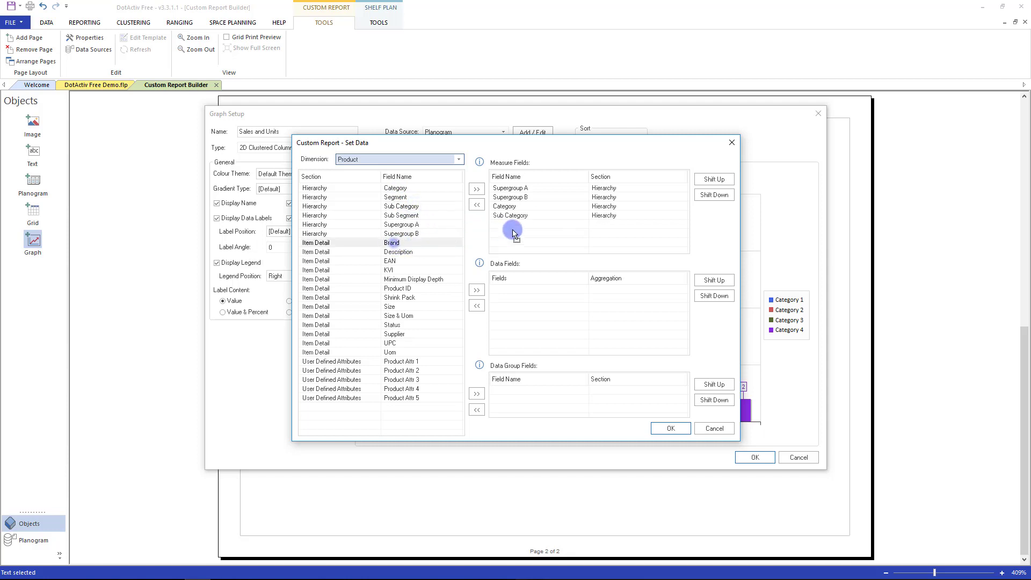
pyautogui.moveTo(394, 244); pyautogui.dragTo(516, 231)
# Step: Add the Fact fields % Sales and % Units as graph data and confirm
pyautogui.click(405, 161)
pyautogui.click(376, 181)
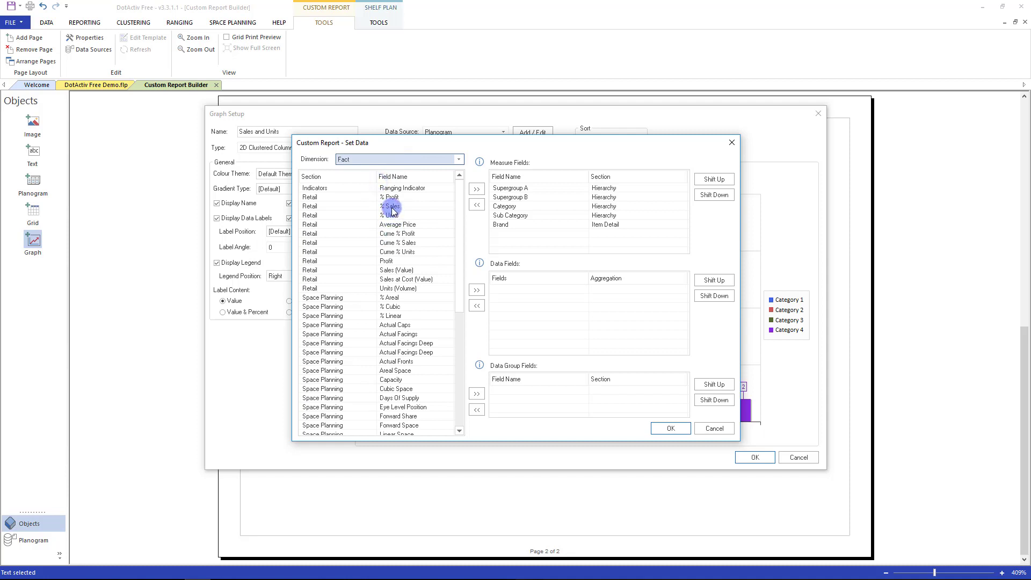
pyautogui.moveTo(390, 205); pyautogui.dragTo(495, 301)
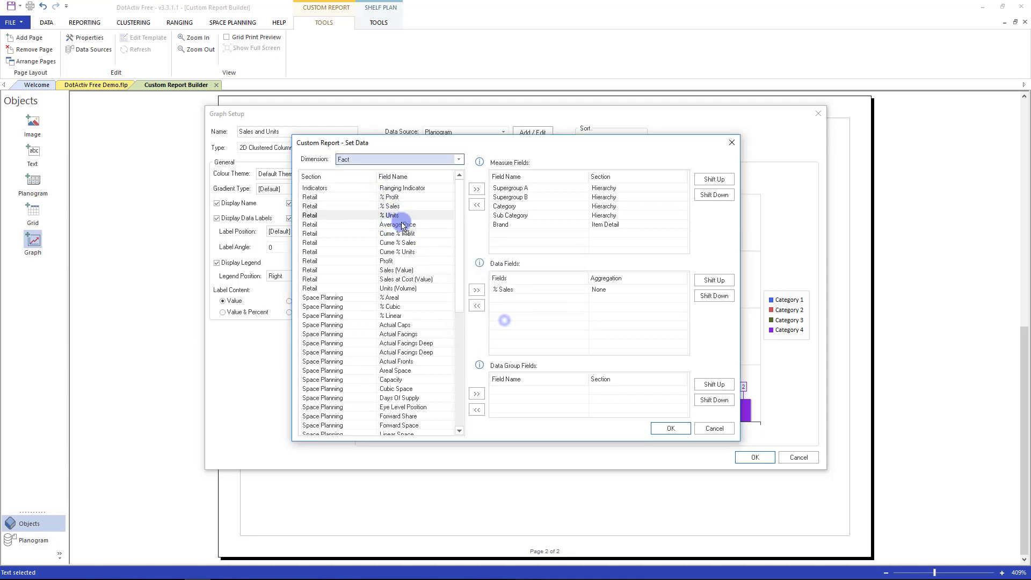
pyautogui.click(476, 289)
pyautogui.click(506, 320)
pyautogui.click(671, 427)
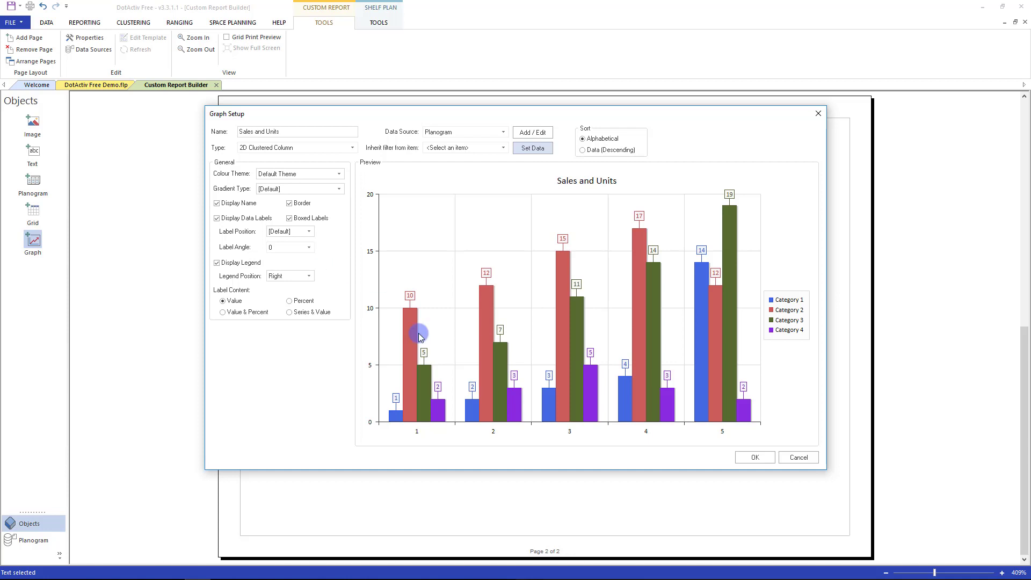
# Step: Confirm Graph Setup, then fit the Sales and Units graph to all sides of page 2
pyautogui.click(748, 459)
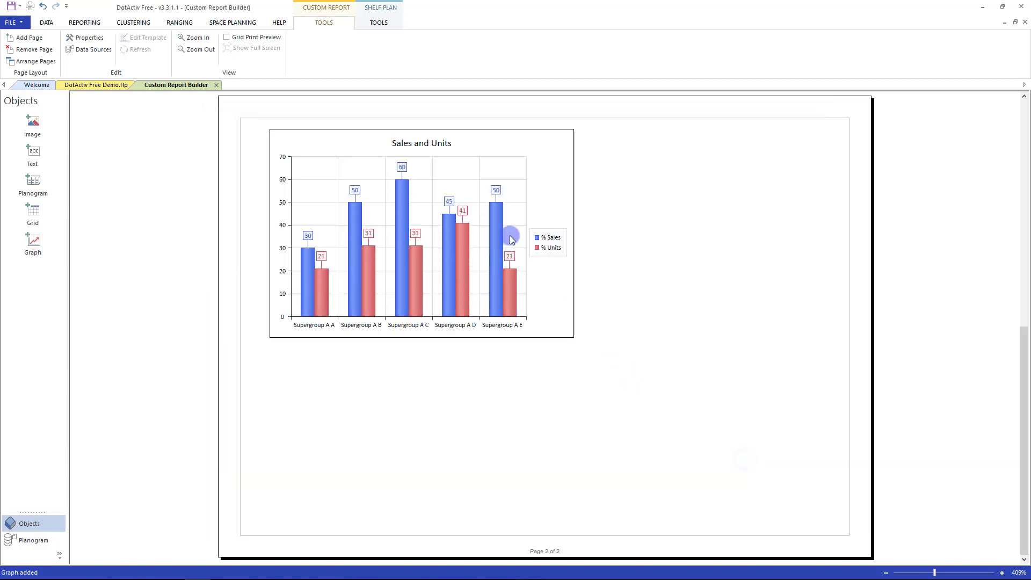
pyautogui.moveTo(512, 235); pyautogui.dragTo(608, 320)
pyautogui.rightClick(596, 248)
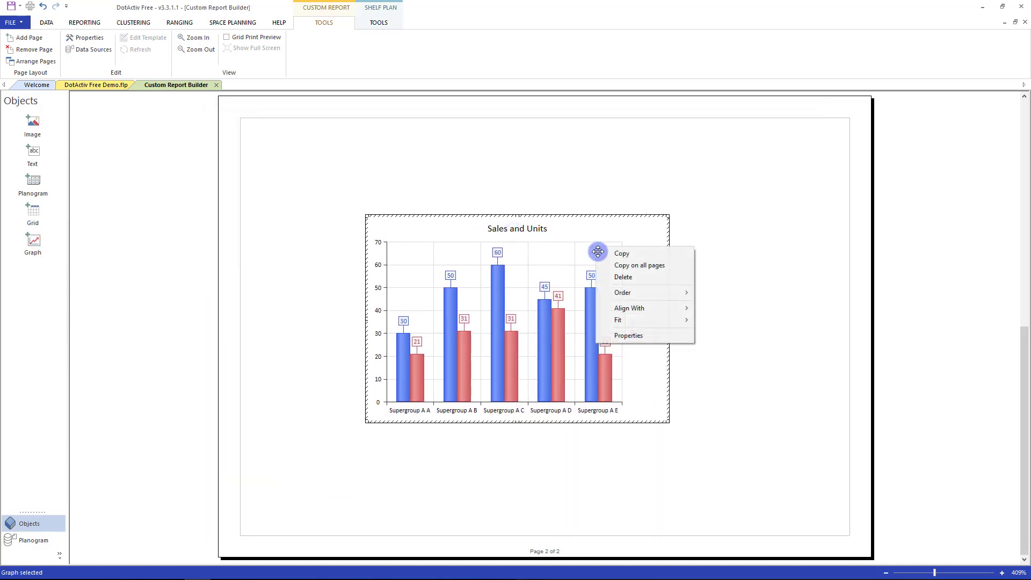
pyautogui.moveTo(636, 320)
pyautogui.click(709, 319)
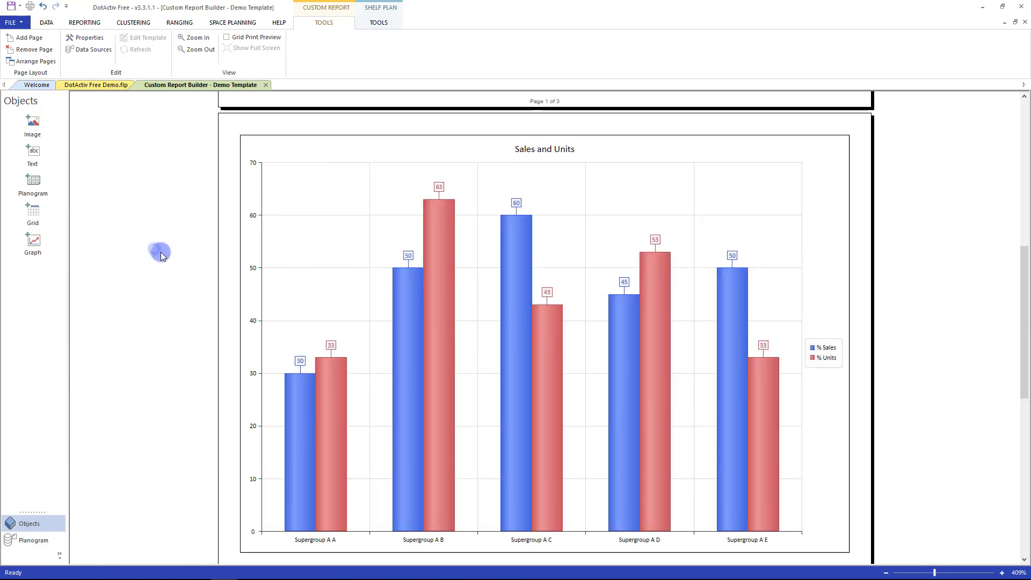
pyautogui.scroll(-1, 160, 253)
pyautogui.scroll(-3, 161, 252)
pyautogui.scroll(-5, 161, 252)
pyautogui.scroll(-1, 122, 239)
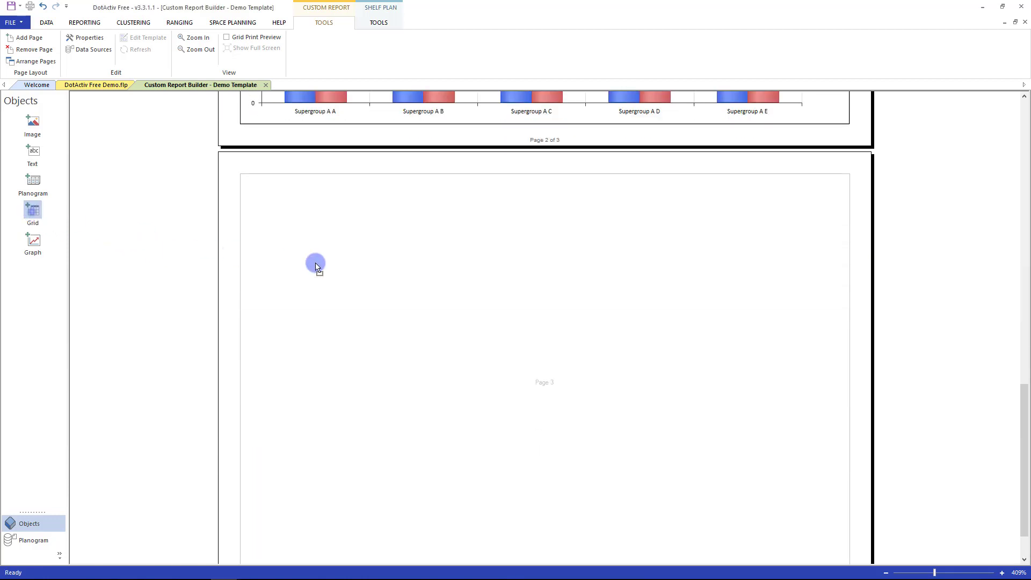
# Step: Place a General Info grid on page 3 as a Planogram shelf report linked to Demo
pyautogui.click(448, 280)
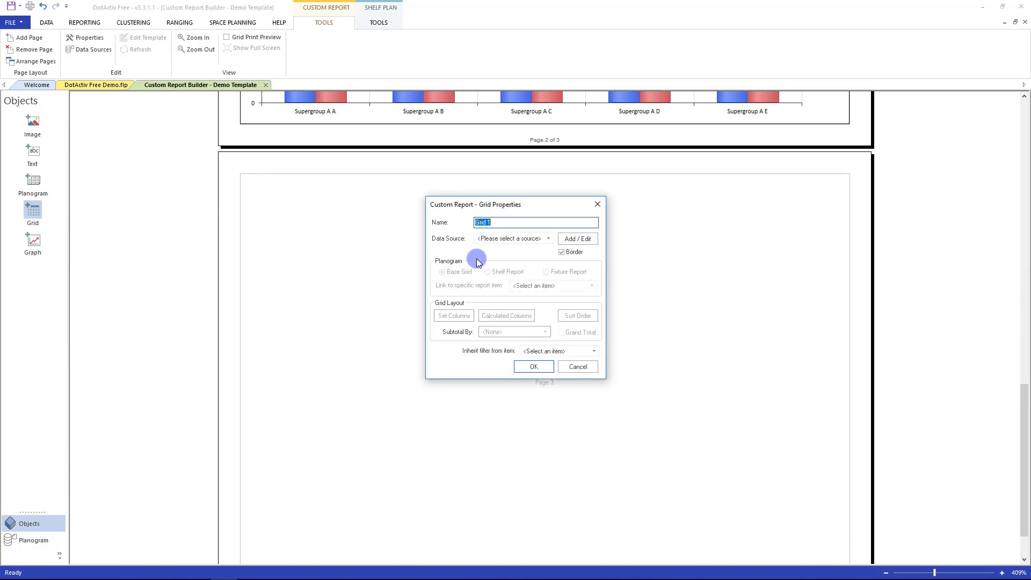
pyautogui.write('General')
pyautogui.write(' Info')
pyautogui.click(485, 239)
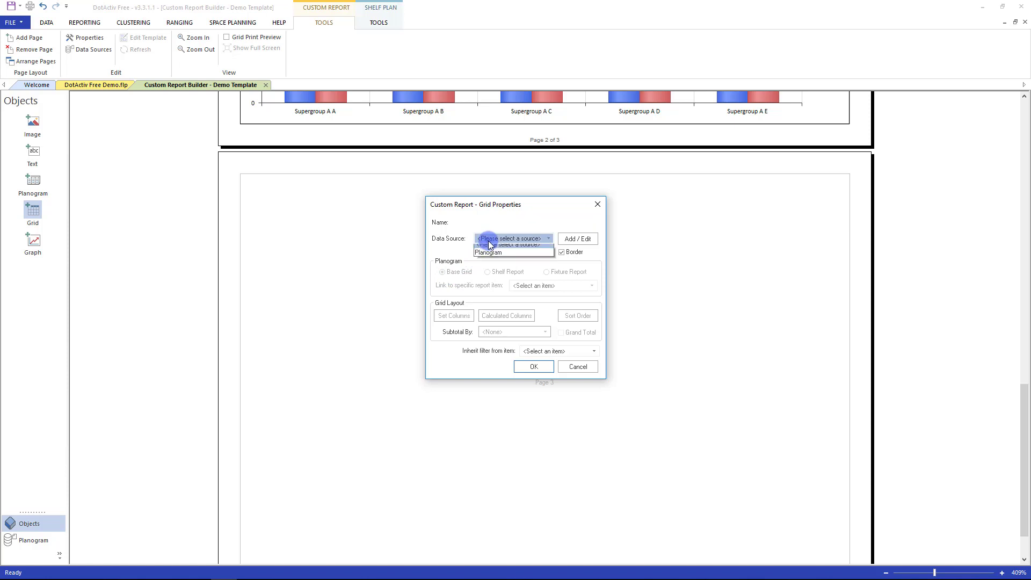
pyautogui.click(494, 255)
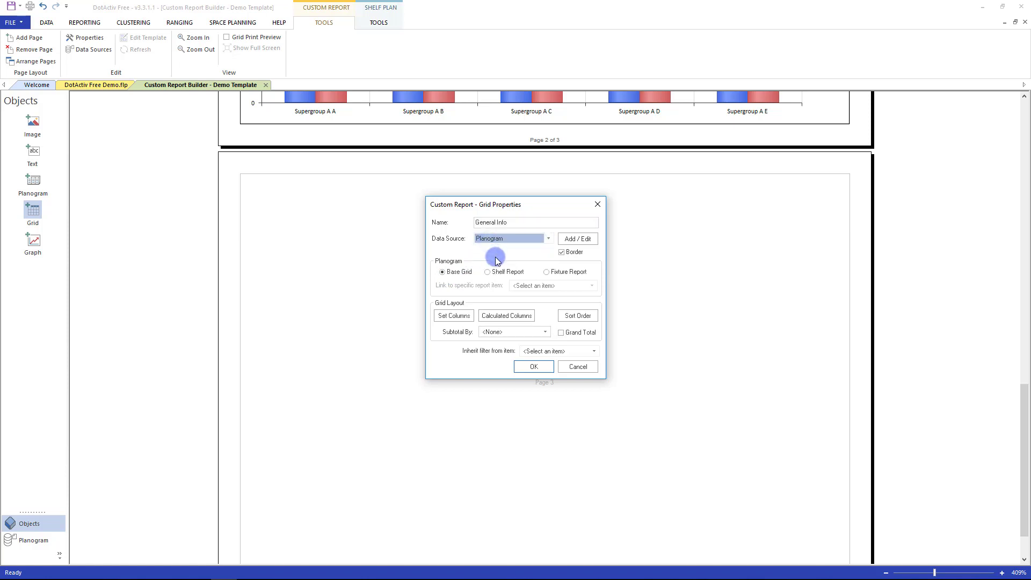
pyautogui.click(488, 272)
pyautogui.click(537, 285)
pyautogui.click(540, 306)
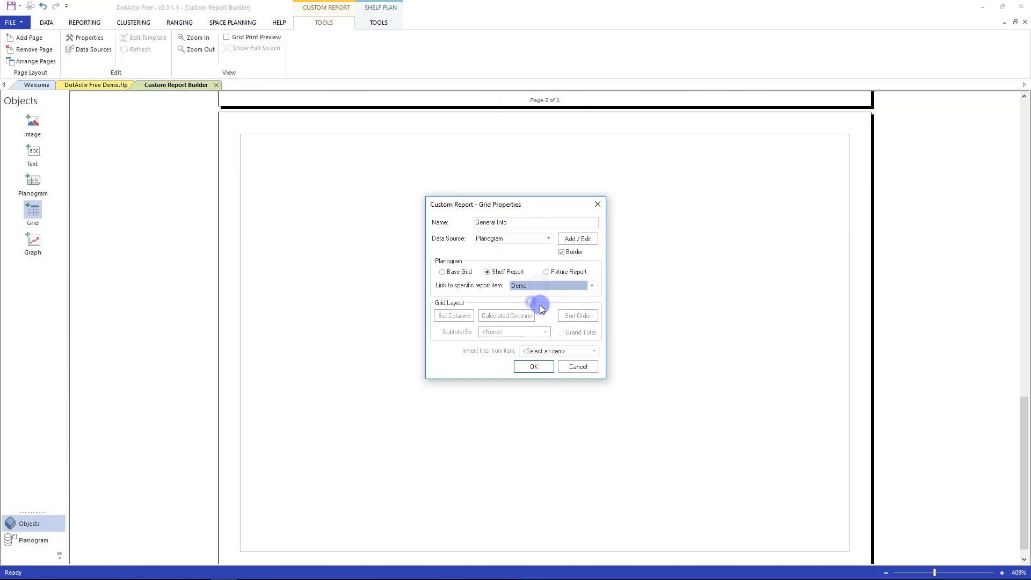
pyautogui.click(532, 368)
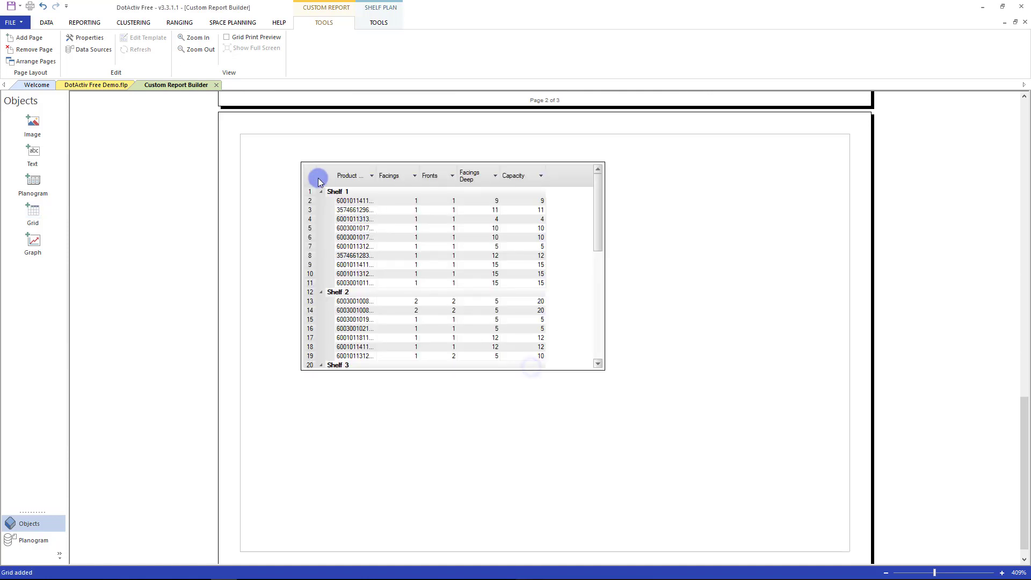
# Step: Move the General Info grid and fit it to all sides of page 3
pyautogui.click(306, 169)
pyautogui.moveTo(320, 180); pyautogui.dragTo(398, 196)
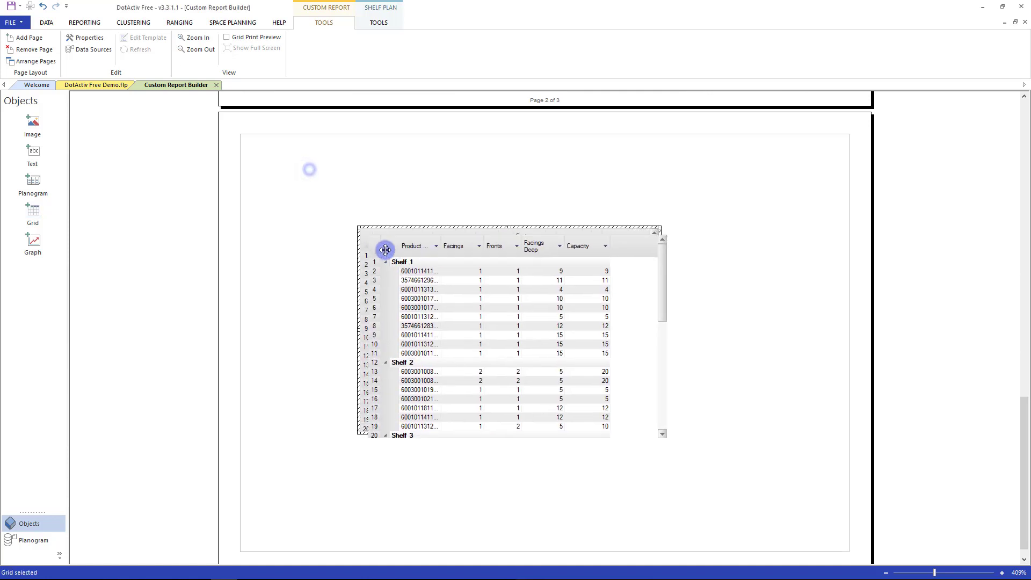
pyautogui.rightClick(399, 196)
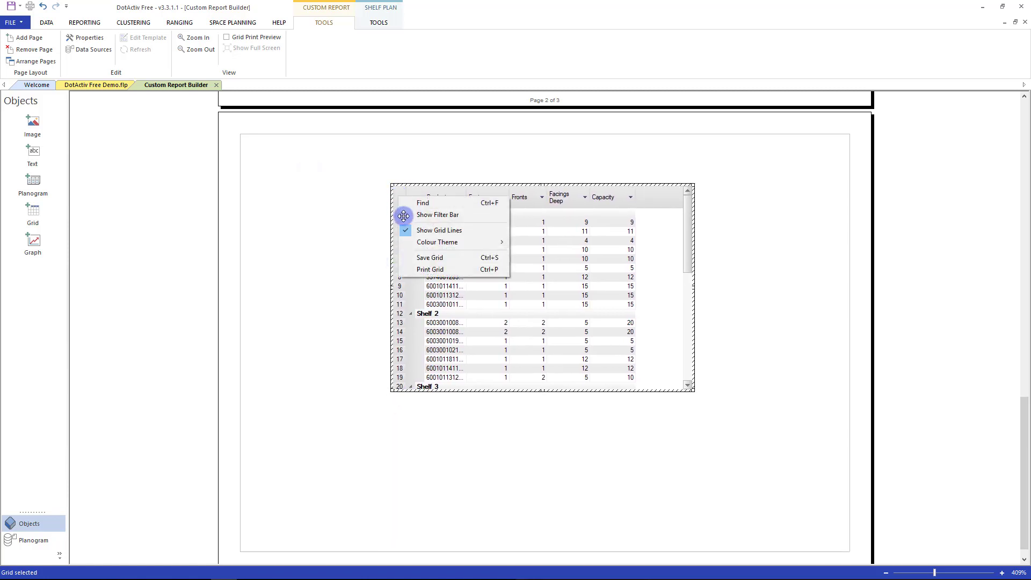
pyautogui.click(398, 190)
pyautogui.rightClick(404, 184)
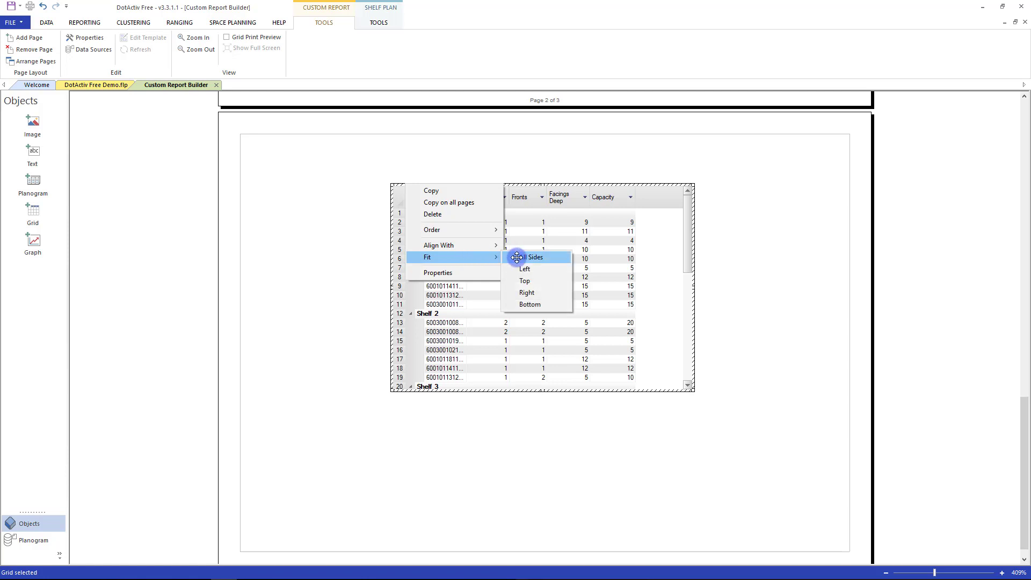
pyautogui.click(520, 257)
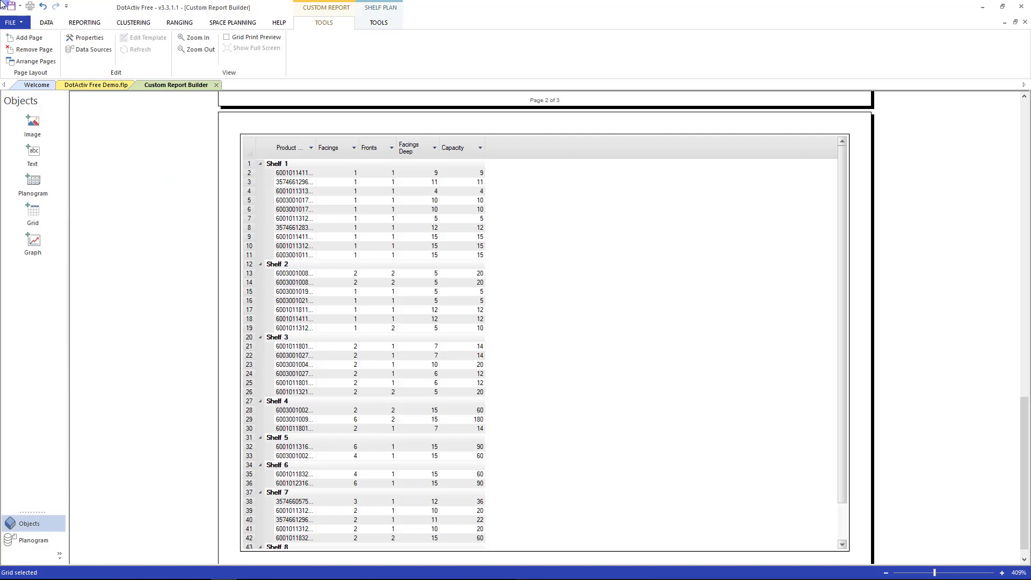
pyautogui.click(13, 21)
# Step: Save the report layout as Demo Template.drt in the Templates folder
pyautogui.click(25, 59)
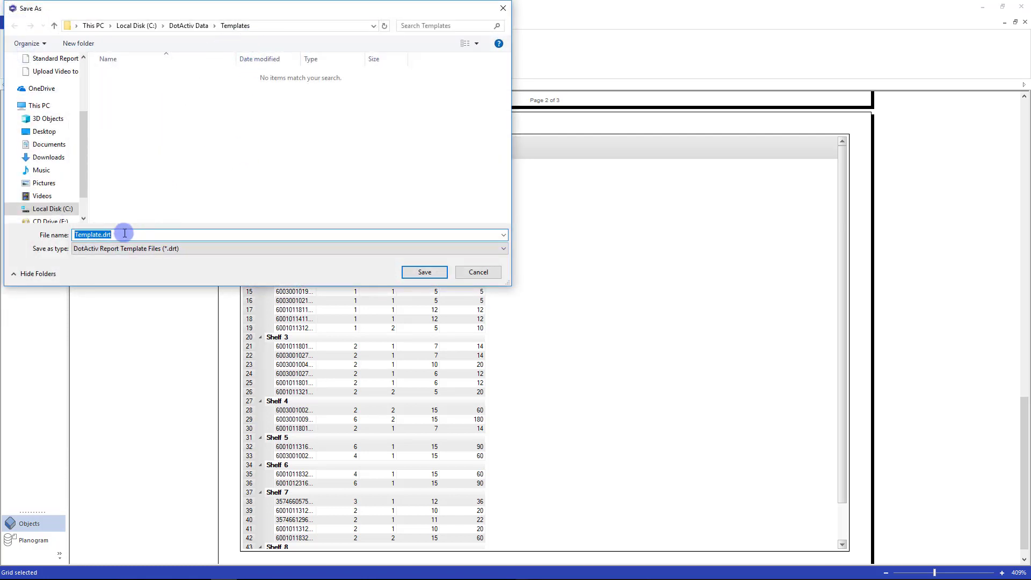
pyautogui.click(78, 234)
pyautogui.write('Demo')
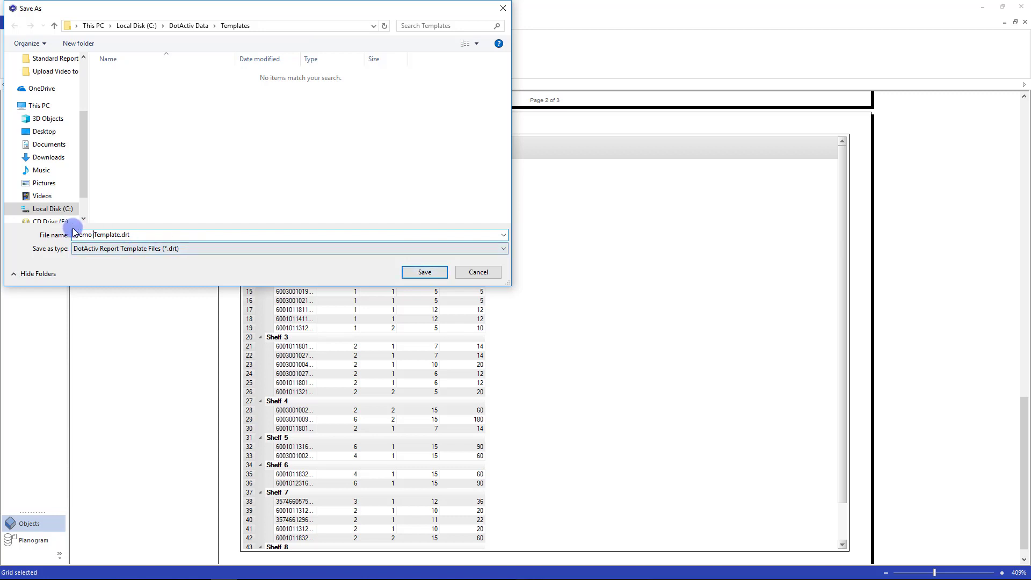
pyautogui.click(419, 274)
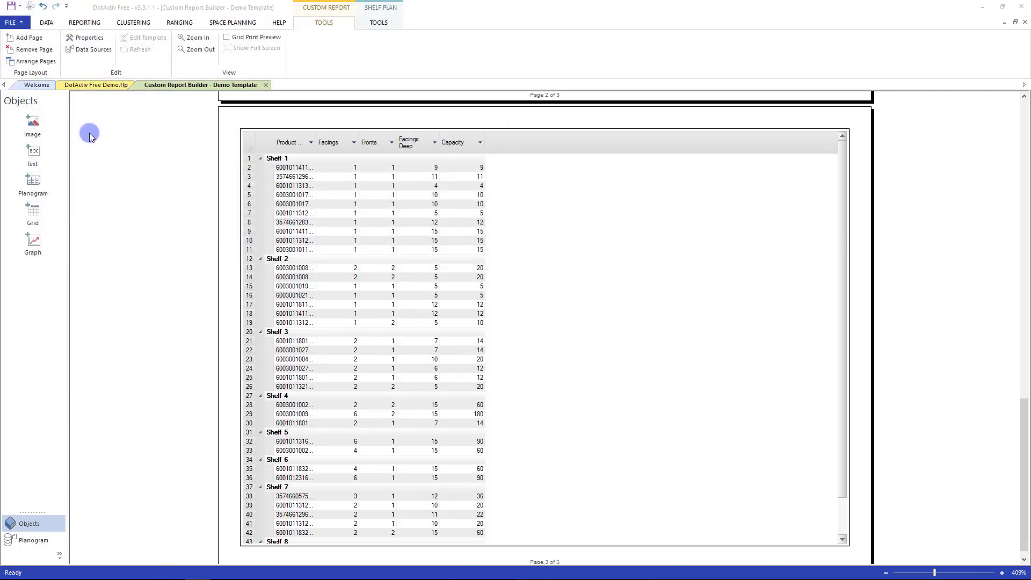
# Step: Close the template builder and open Demo Template from Reporting's custom report templates
pyautogui.click(265, 85)
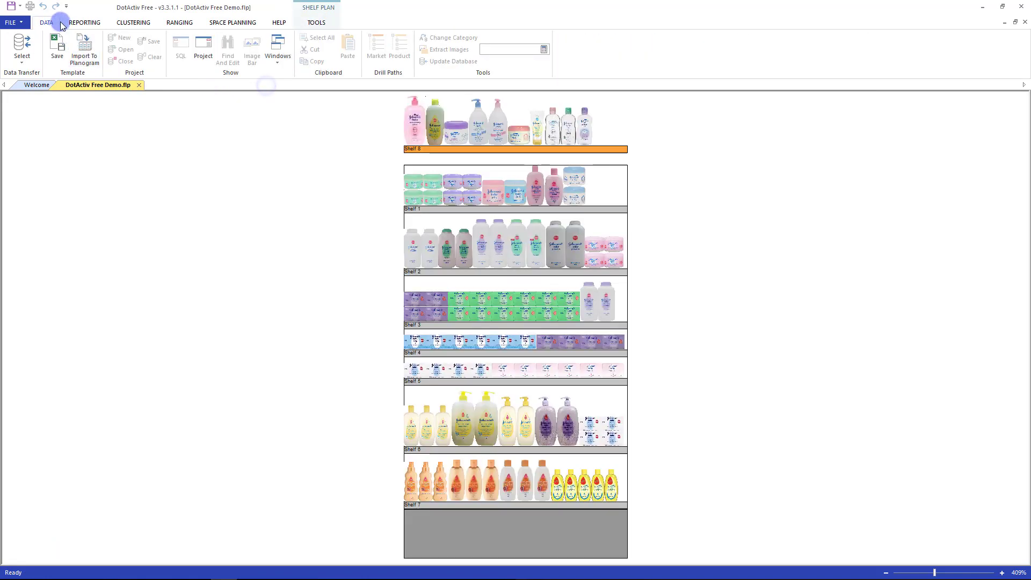
pyautogui.click(83, 23)
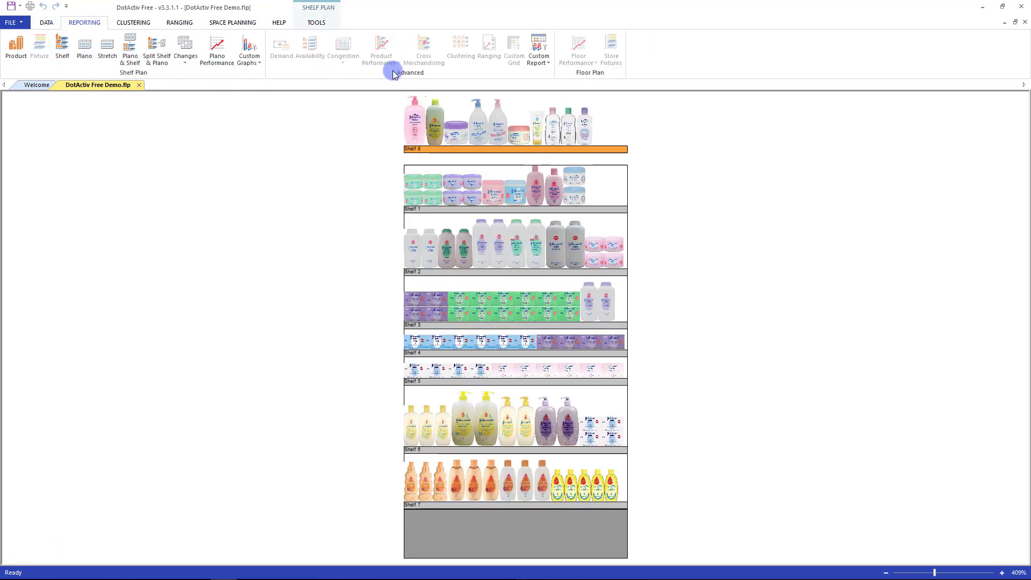
pyautogui.click(539, 44)
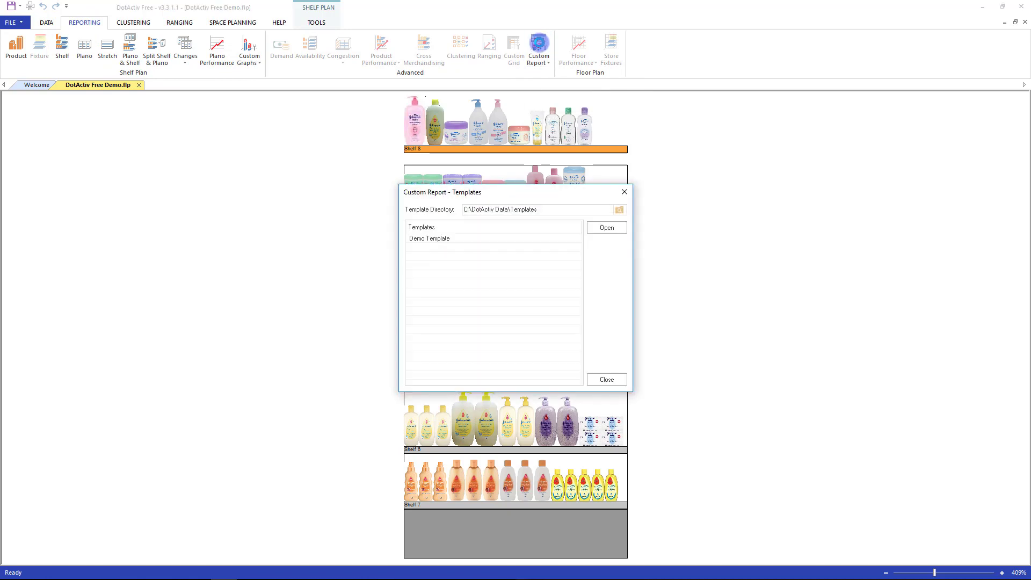
pyautogui.click(464, 240)
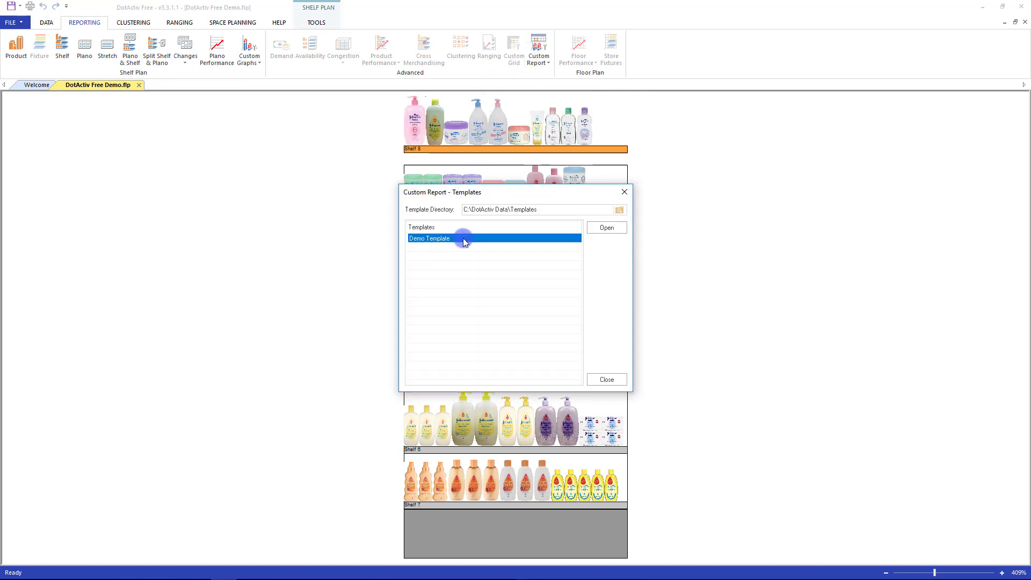
pyautogui.doubleClick(464, 241)
# Step: Map the Planogram source to the single file DotActiv Free Demo.flp and create the report
pyautogui.click(551, 277)
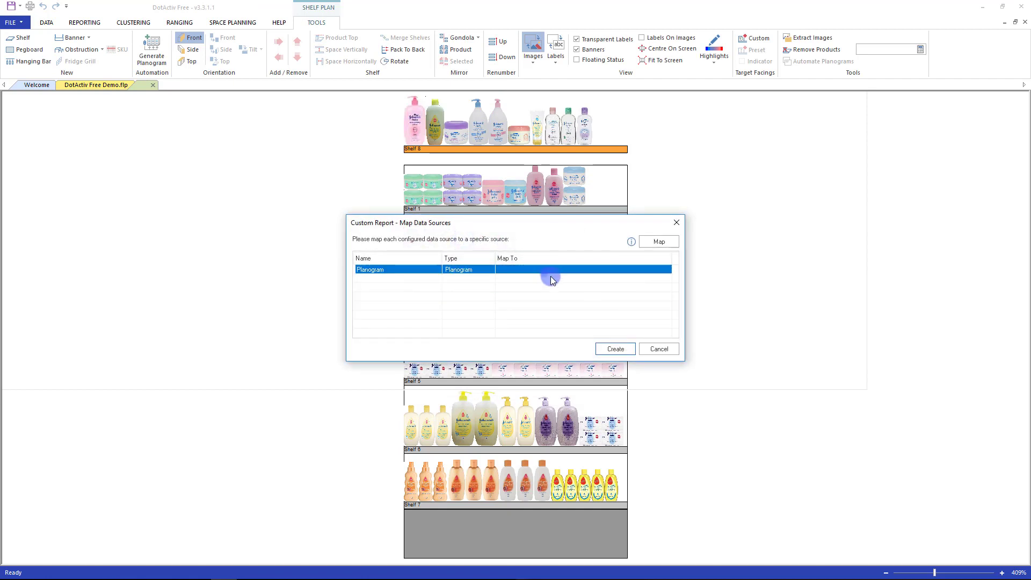
pyautogui.click(667, 243)
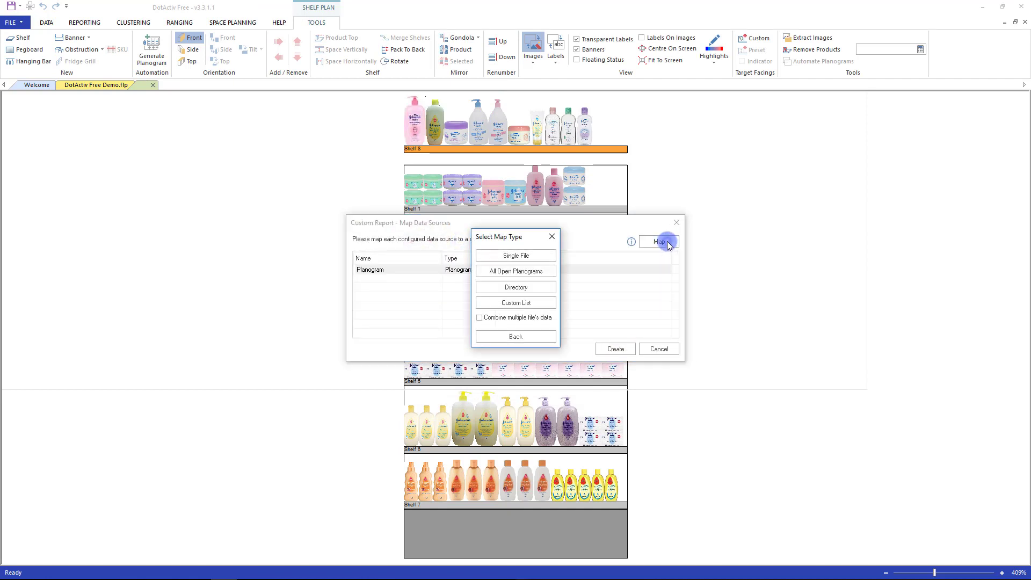
pyautogui.click(537, 257)
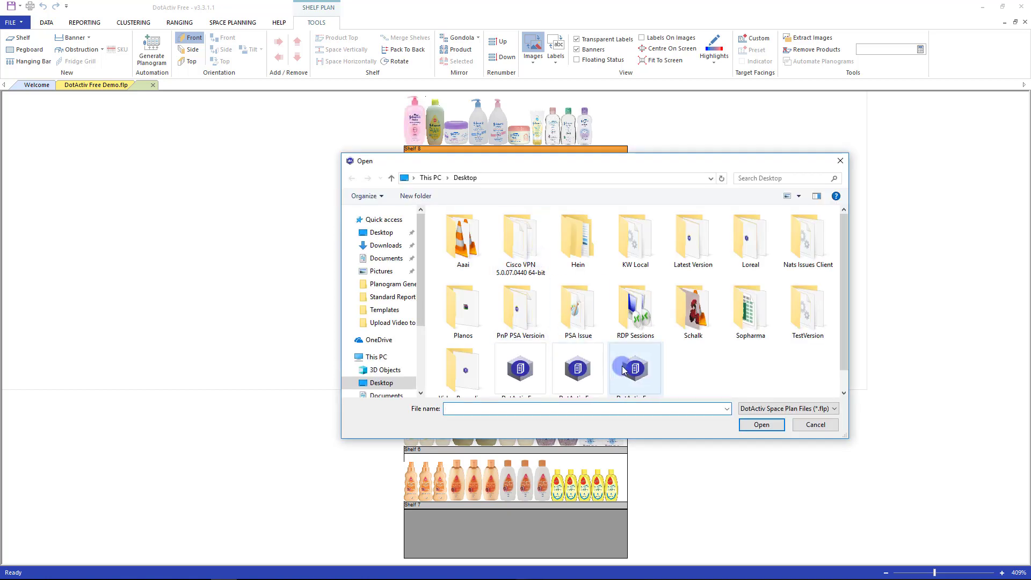
pyautogui.click(625, 366)
pyautogui.click(762, 426)
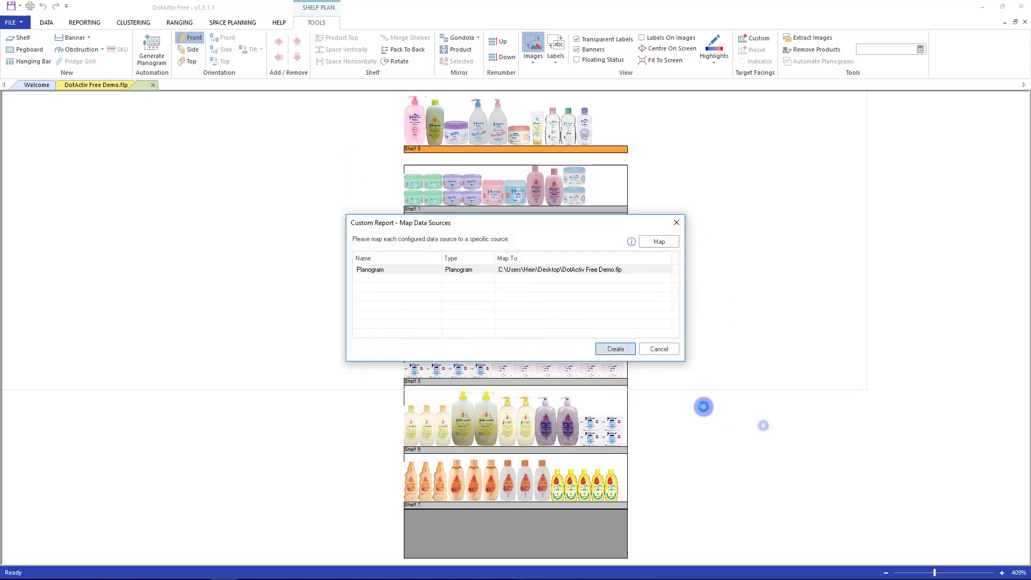
pyautogui.click(617, 349)
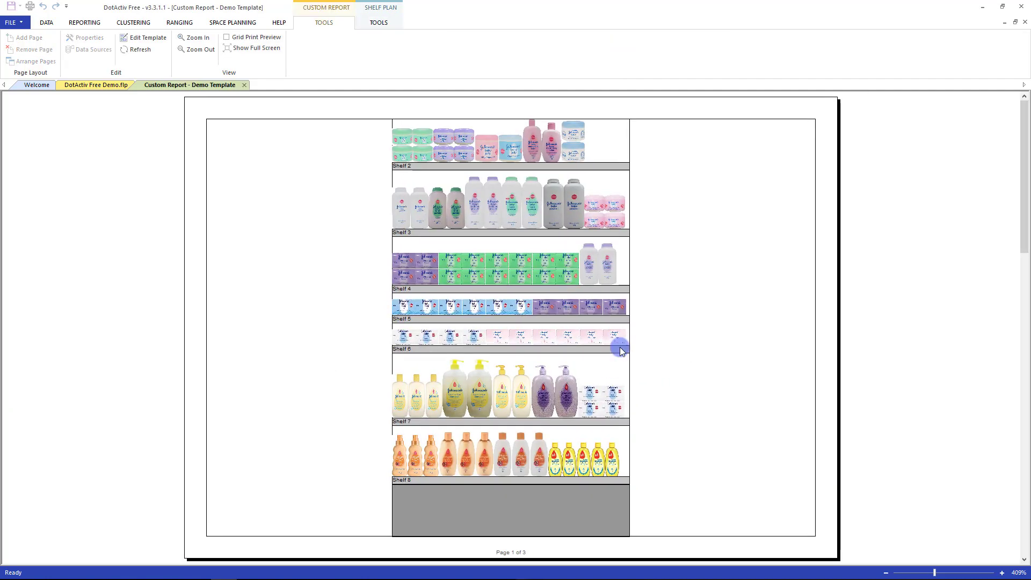
pyautogui.scroll(-2, 686, 343)
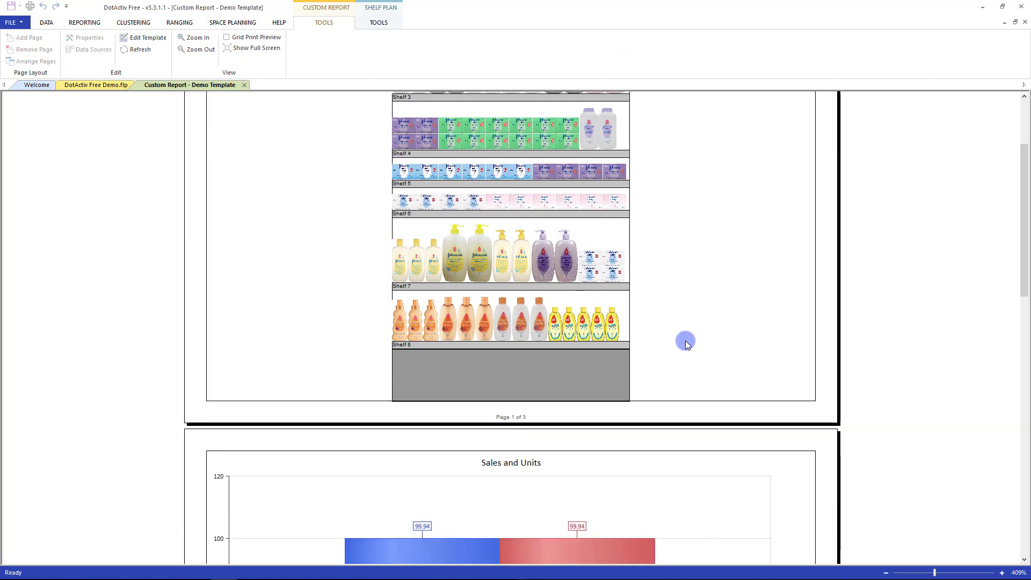
pyautogui.scroll(-2, 685, 344)
pyautogui.scroll(-2, 686, 344)
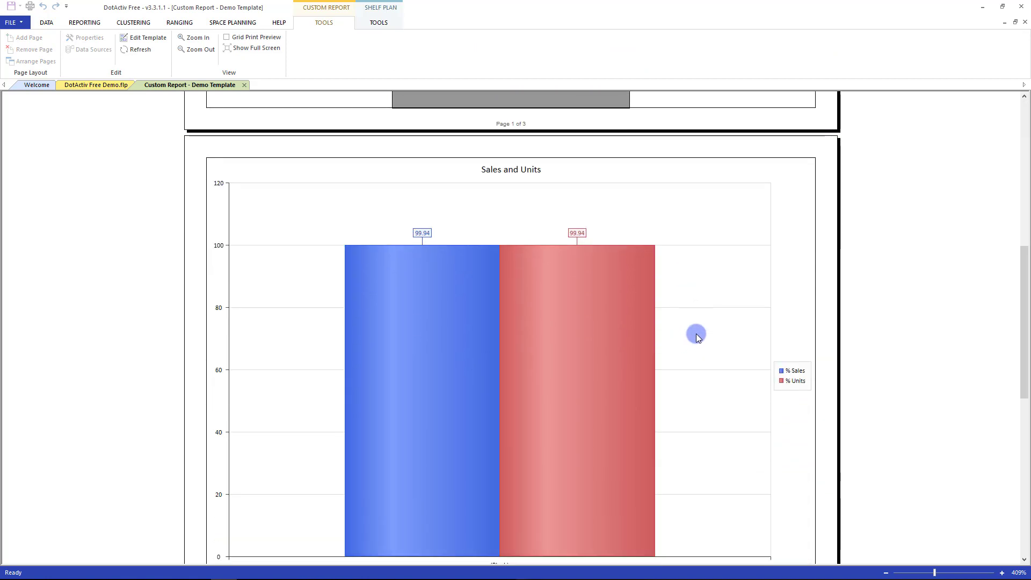
pyautogui.scroll(-1, 696, 336)
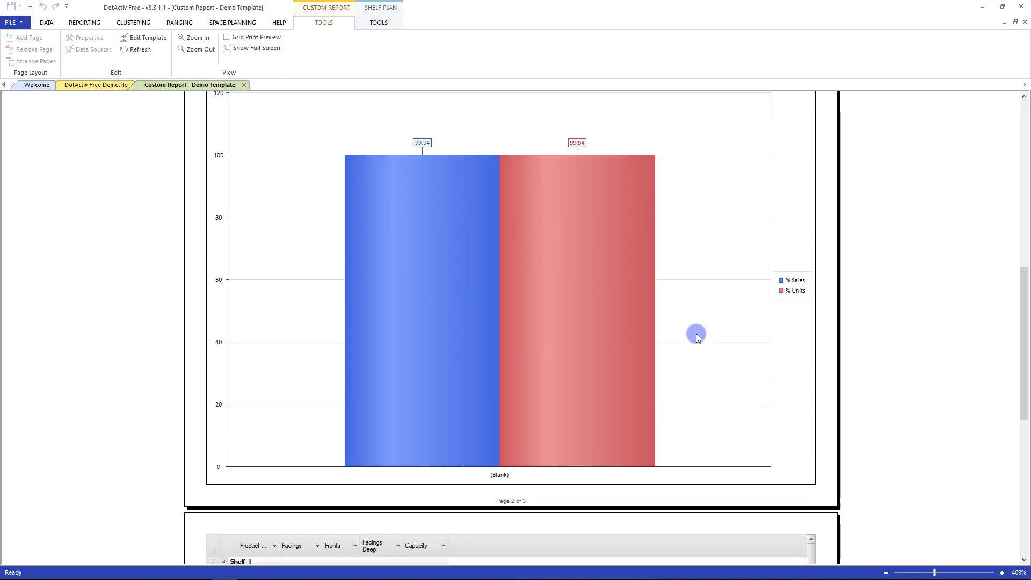
# Step: Drill the Sales and Units graph from (Blank) through Baby Toiletries down to Johnsons Baby
pyautogui.click(449, 307)
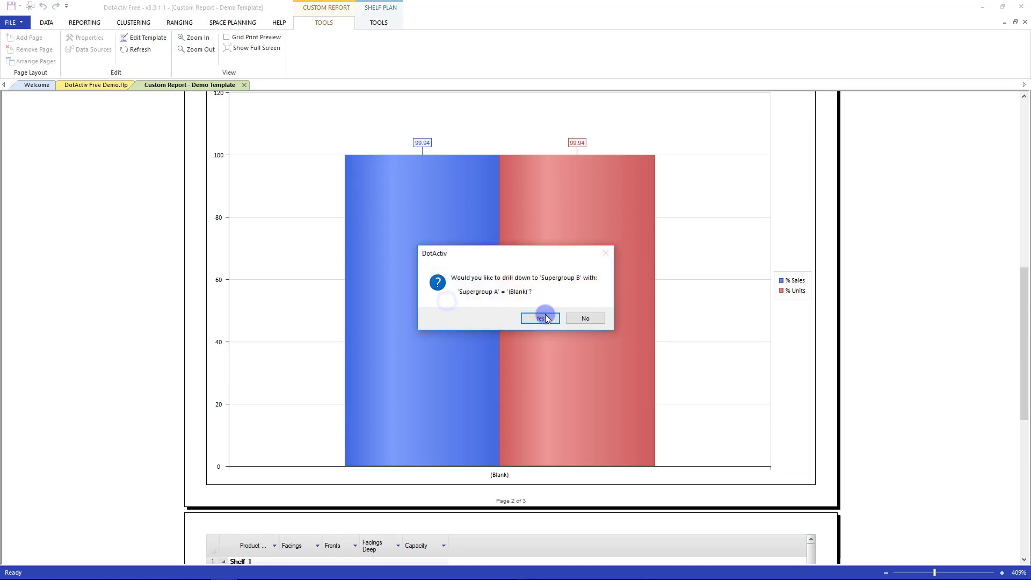
pyautogui.click(545, 319)
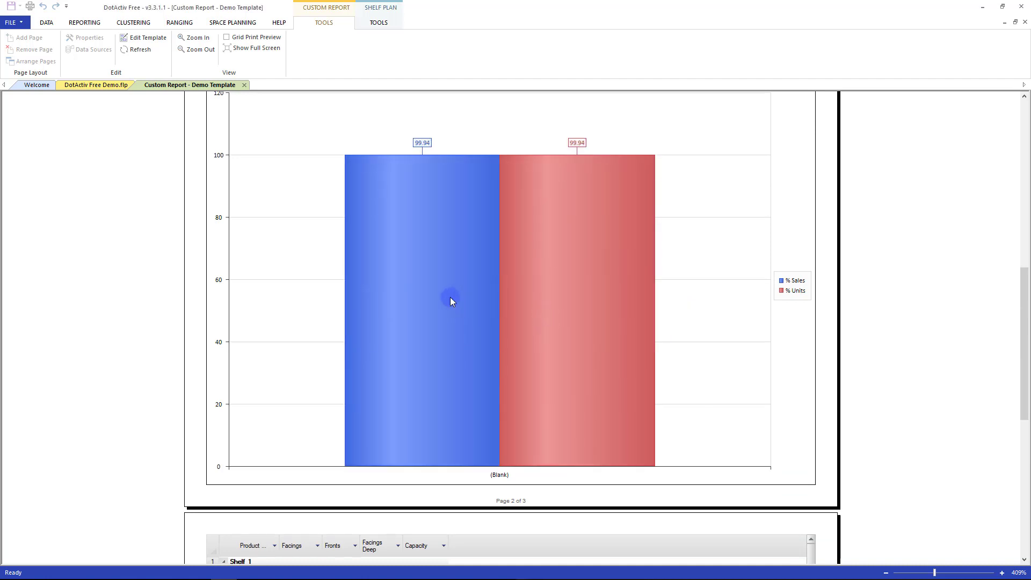
pyautogui.click(452, 300)
pyautogui.click(534, 320)
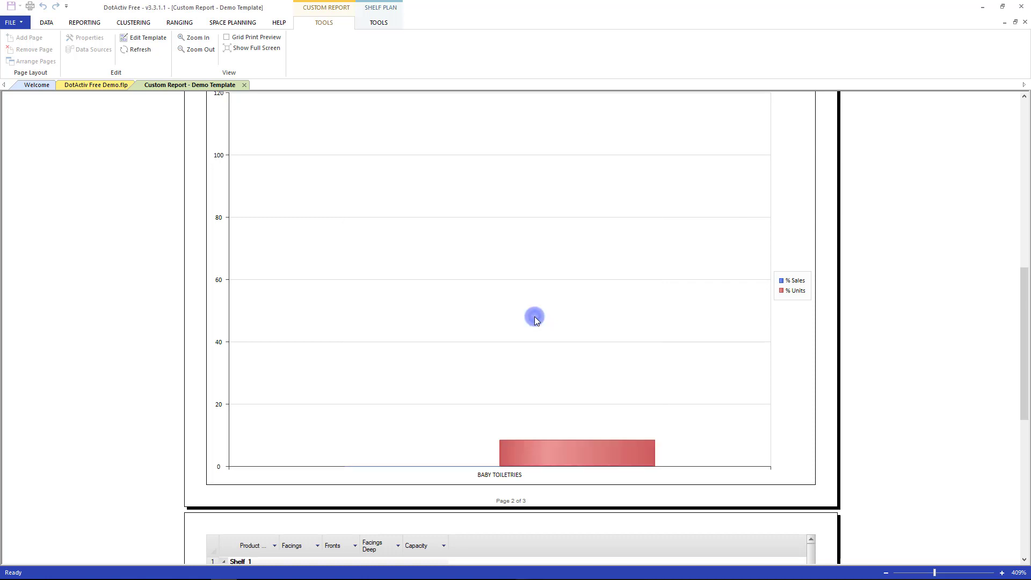
pyautogui.click(478, 300)
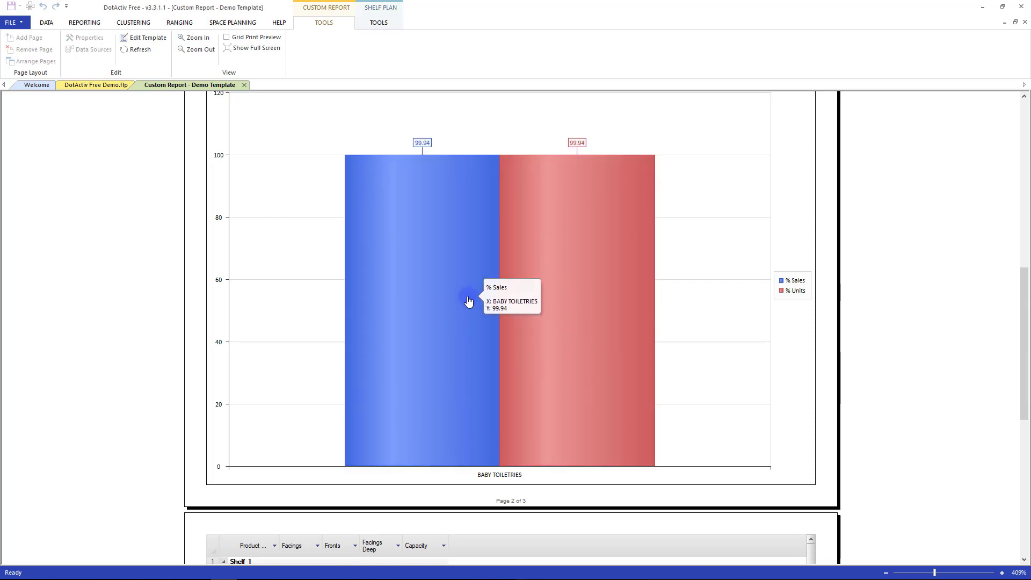
pyautogui.click(536, 319)
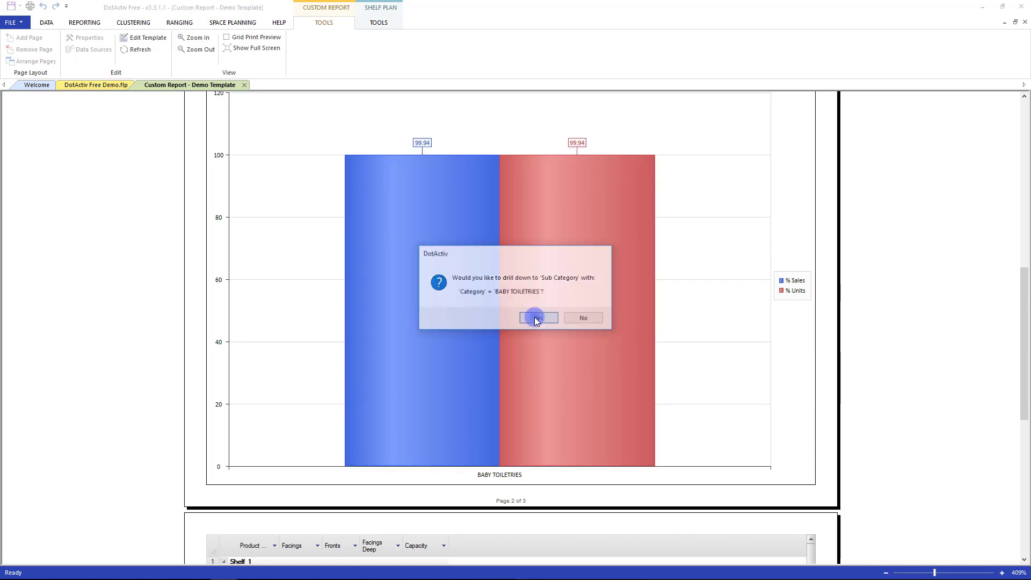
pyautogui.click(486, 304)
pyautogui.click(522, 317)
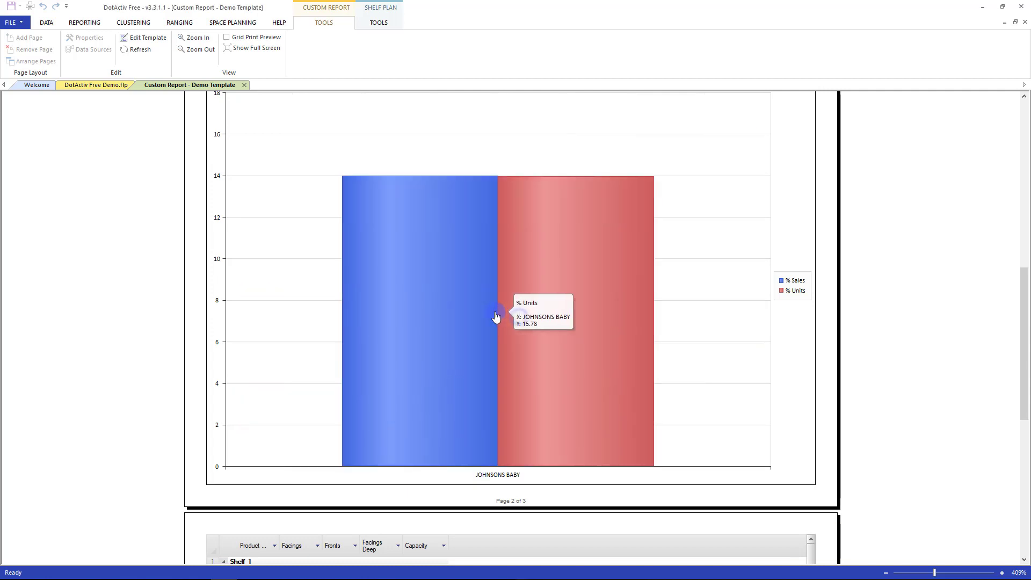
# Step: Finish the sub-category drill-down, then reopen the template and give the planogram highlights without images
pyautogui.click(467, 305)
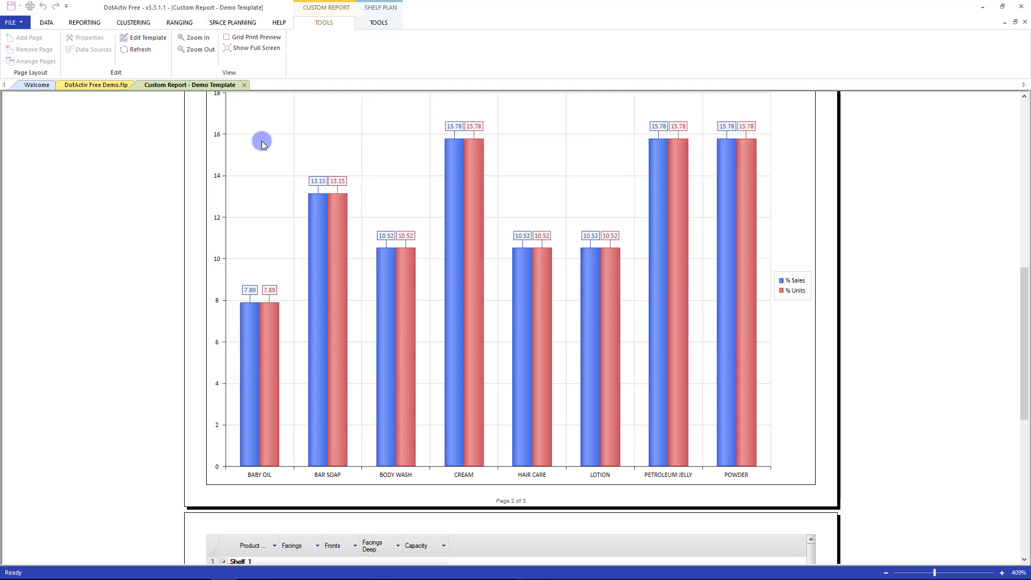
pyautogui.click(150, 41)
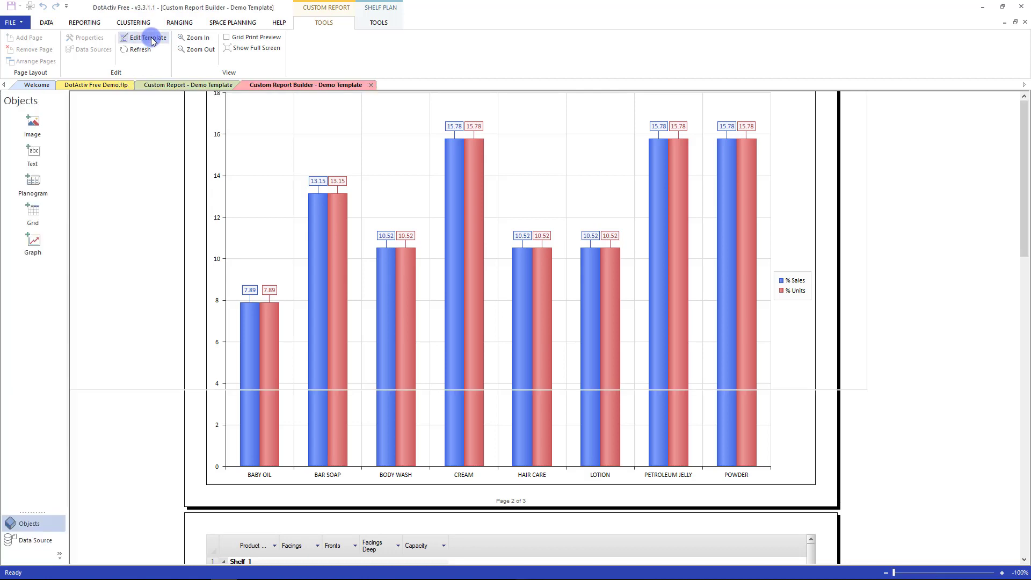
pyautogui.scroll(-1, 194, 238)
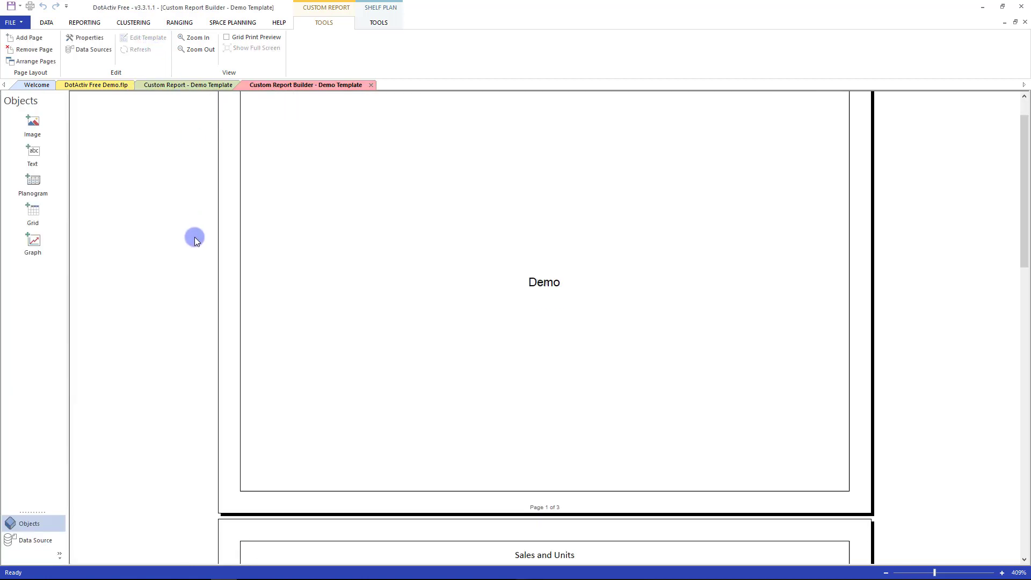
pyautogui.scroll(-1, 192, 239)
pyautogui.scroll(-2, 188, 242)
pyautogui.scroll(-3, 188, 243)
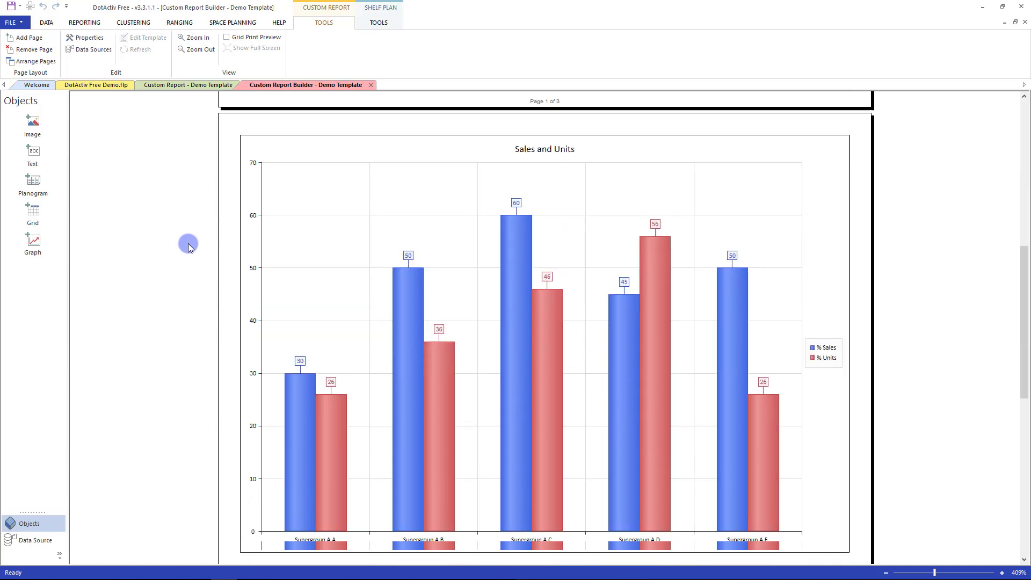
pyautogui.scroll(1, 188, 243)
pyautogui.scroll(2, 187, 244)
pyautogui.scroll(2, 187, 245)
pyautogui.scroll(2, 187, 244)
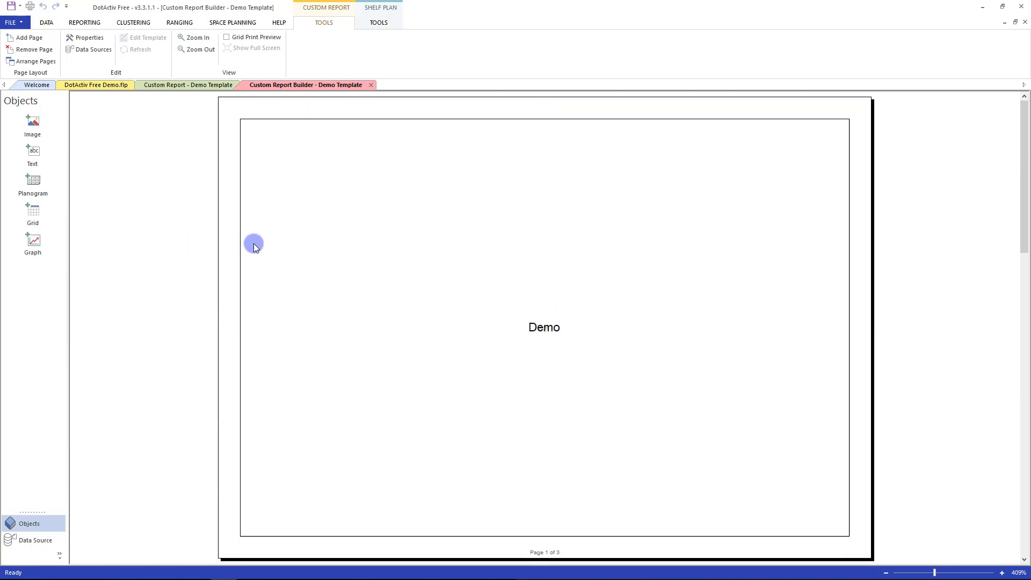
pyautogui.doubleClick(329, 243)
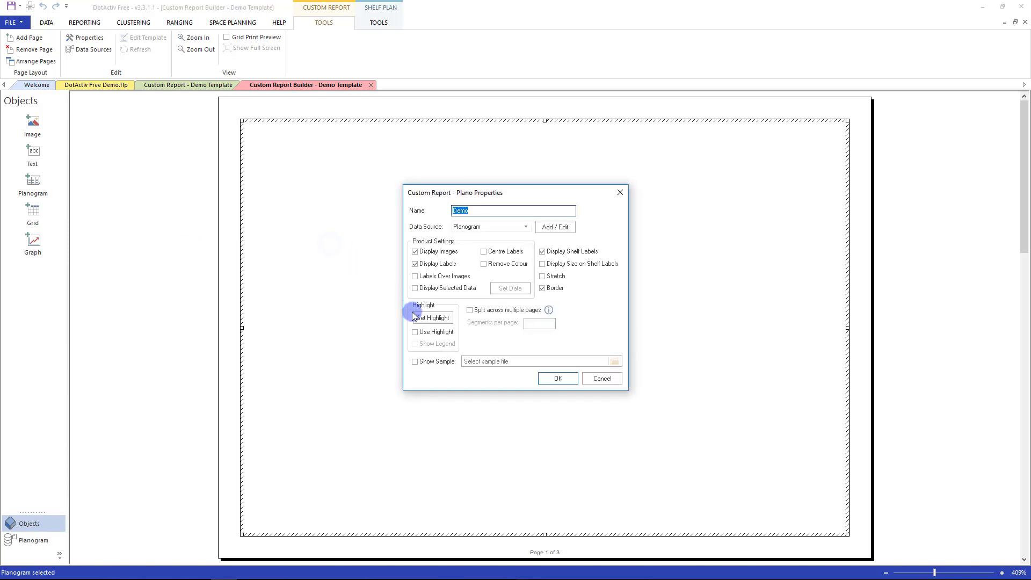
pyautogui.click(416, 333)
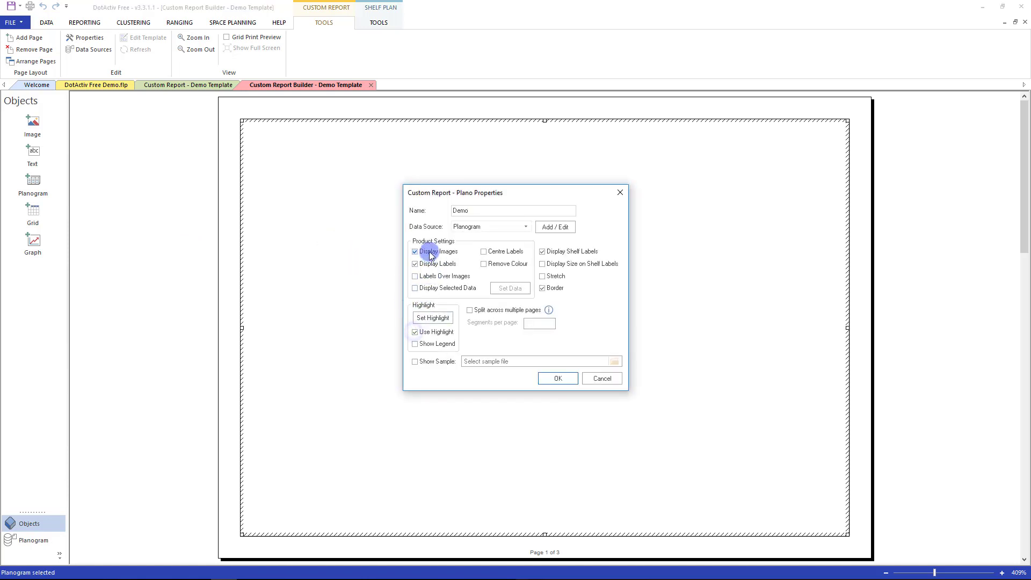
pyautogui.click(425, 251)
pyautogui.click(558, 382)
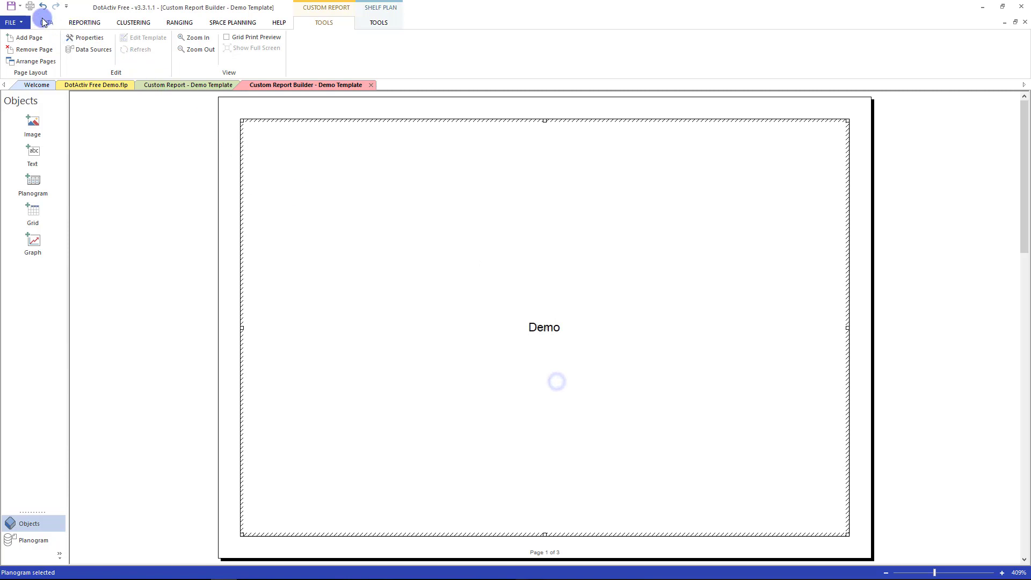
# Step: Save Demo Template, then refresh the Custom Report and dismiss the confirmation message
pyautogui.click(11, 6)
pyautogui.click(169, 86)
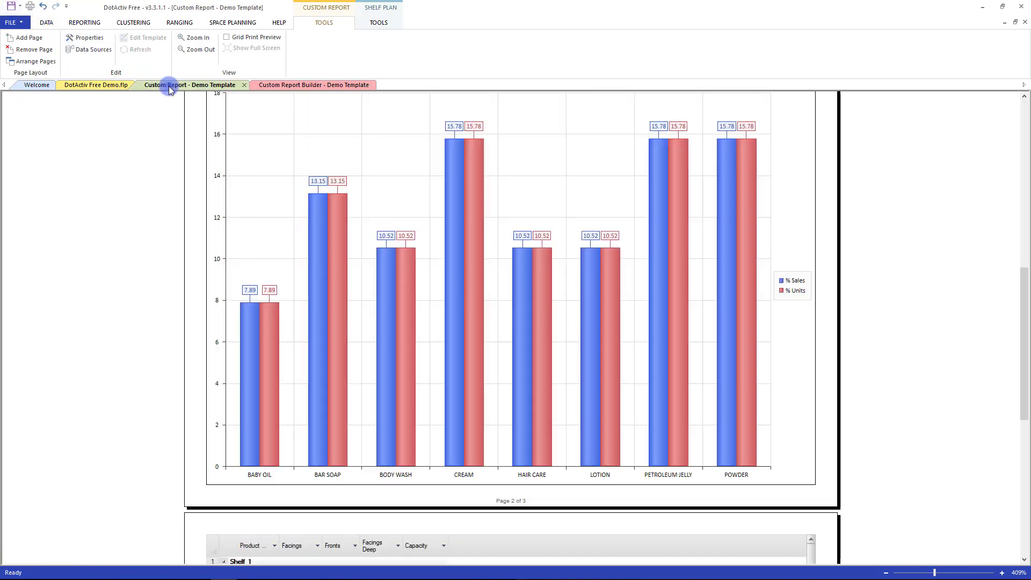
pyautogui.click(141, 50)
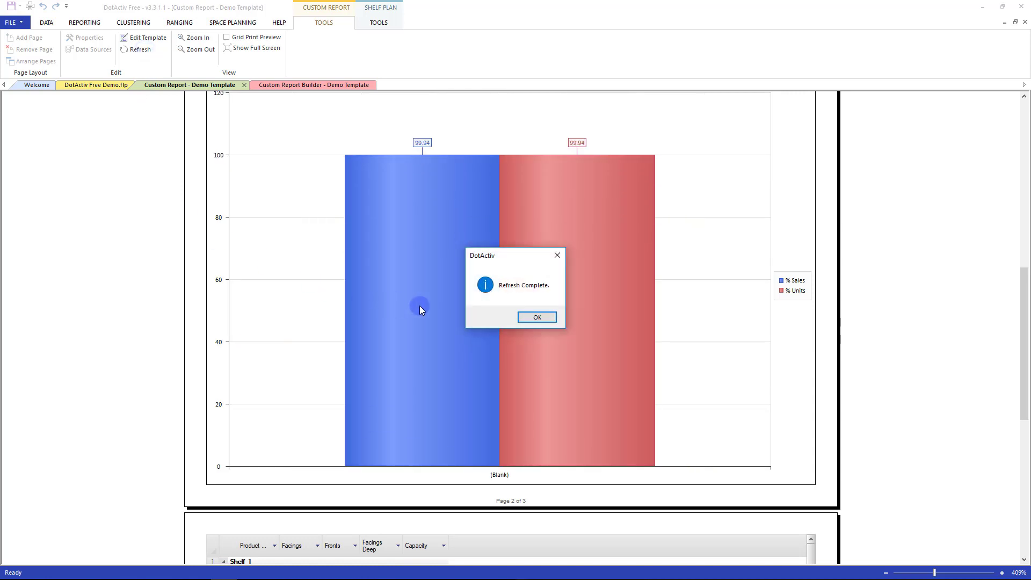
pyautogui.click(524, 316)
pyautogui.scroll(3, 136, 195)
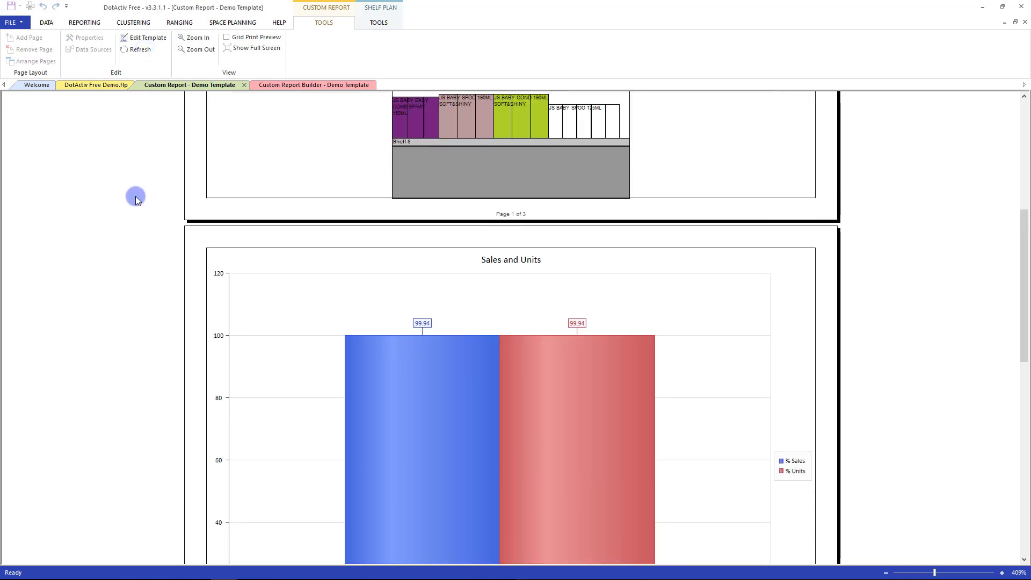
pyautogui.scroll(3, 135, 196)
pyautogui.scroll(3, 135, 197)
pyautogui.scroll(1, 136, 197)
pyautogui.scroll(1, 136, 197)
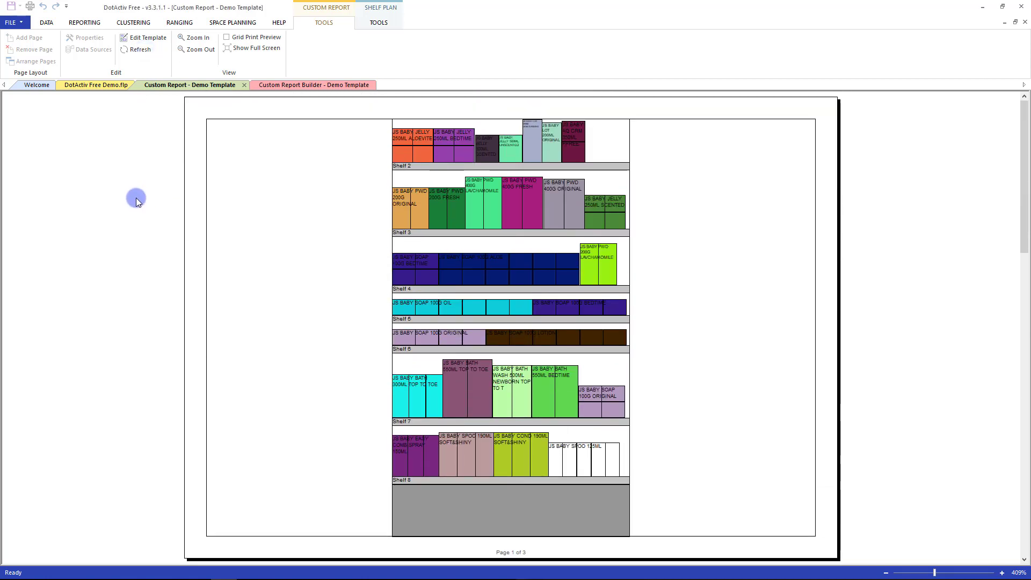